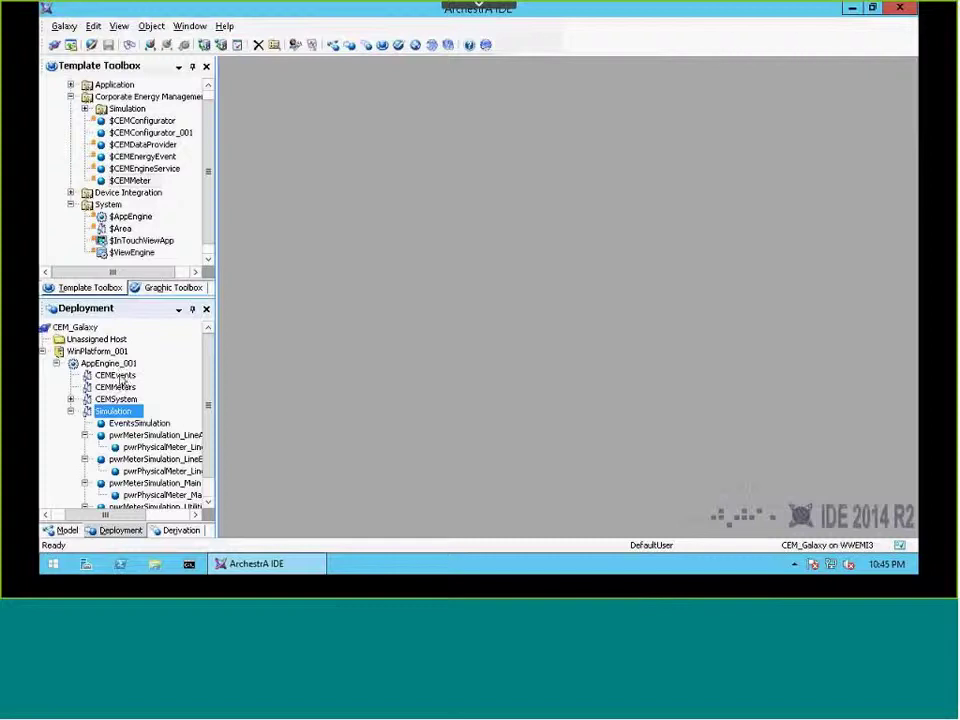
Examine the CEMSystem and Simulation areas in the deployment tree, including the LineA simulation and physical meter objects.
{"action": "left_click", "coordinate": [71, 399]}
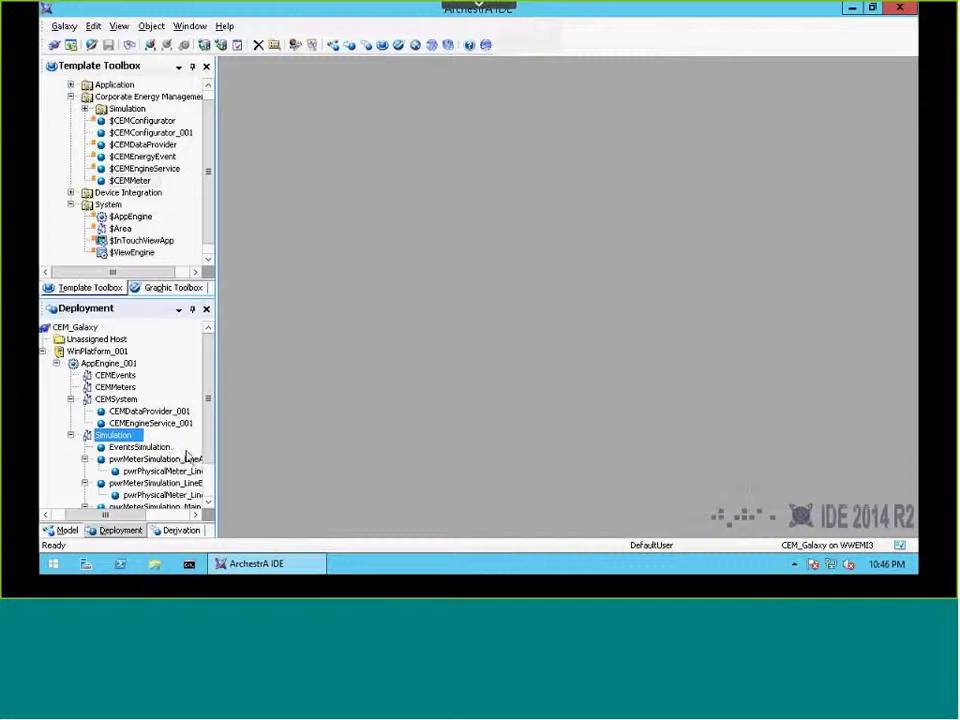
{"action": "scroll", "coordinate": [186, 456], "scroll_direction": "down", "scroll_amount": 2}
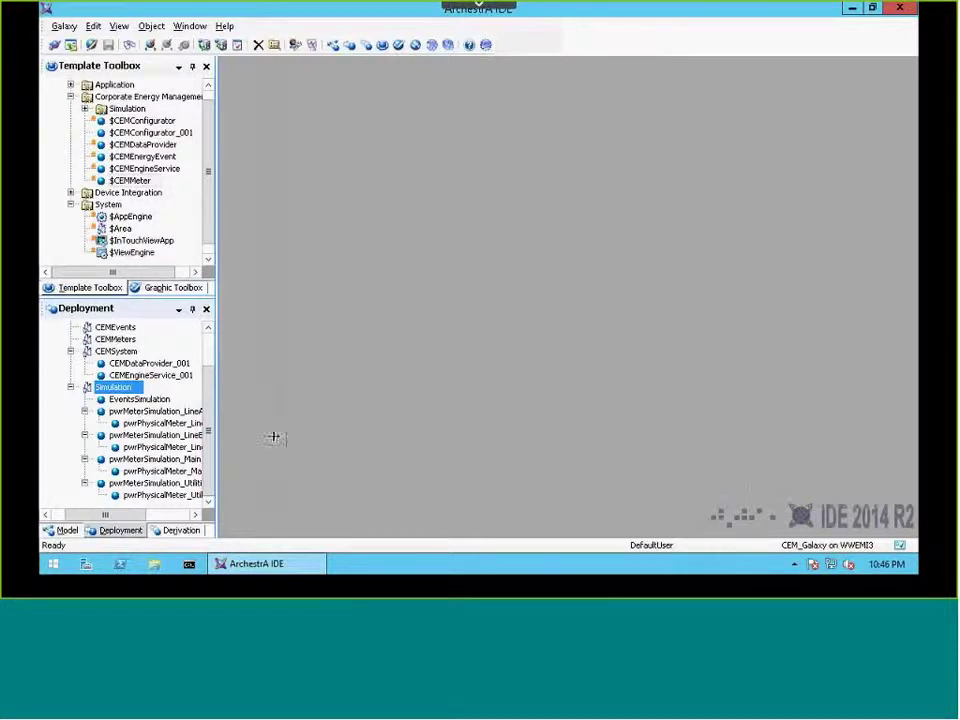
{"action": "left_click_drag", "start_coordinate": [213, 437], "coordinate": [270, 436]}
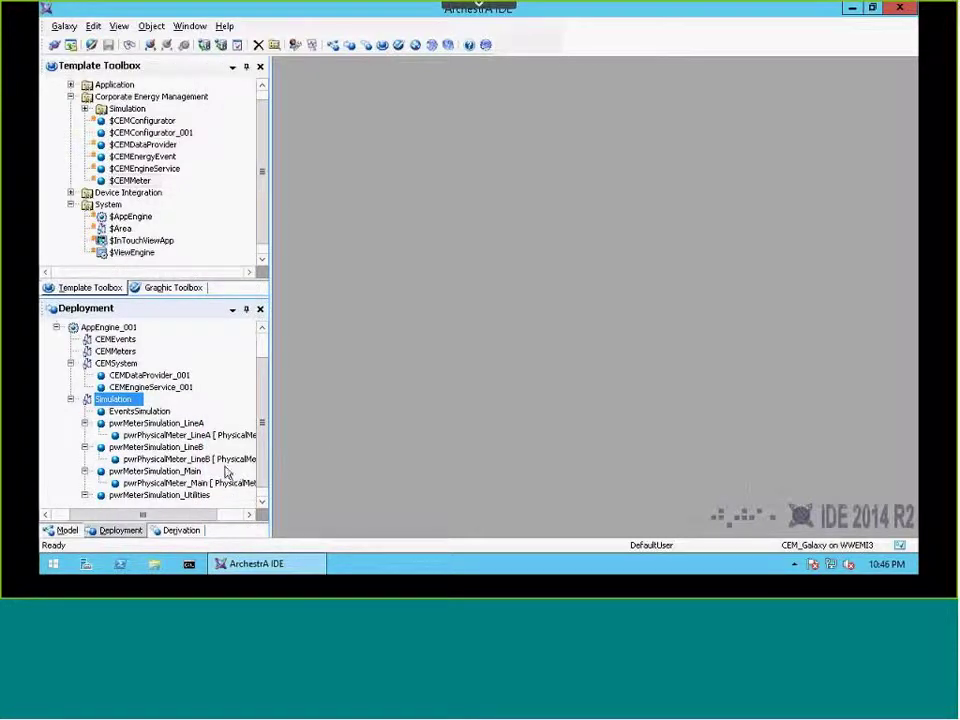
{"action": "left_click", "coordinate": [150, 426]}
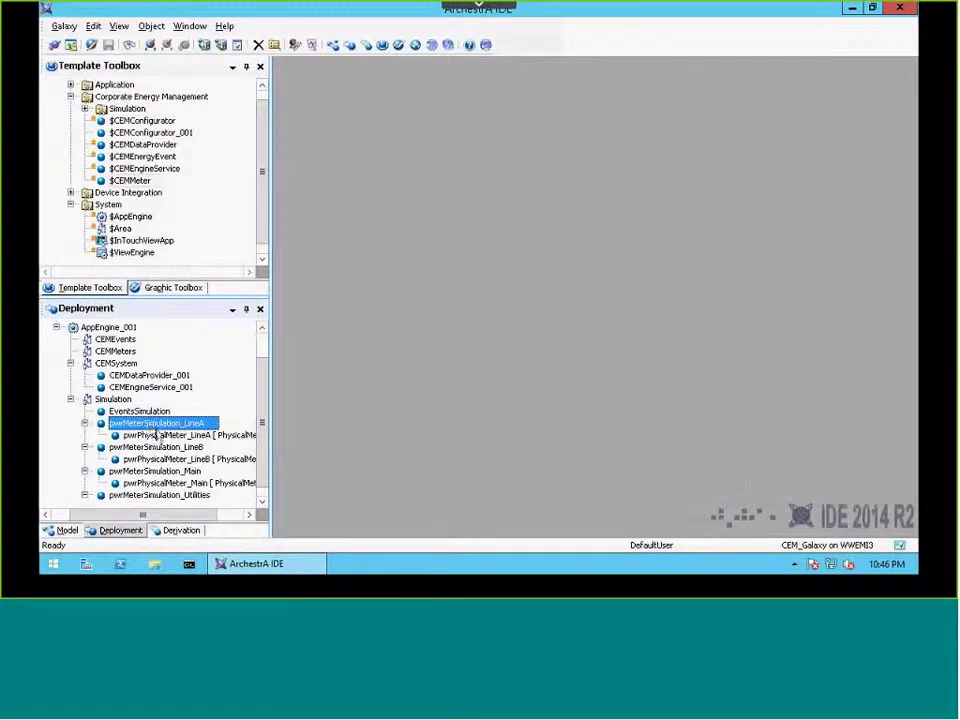
{"action": "left_click", "coordinate": [160, 437]}
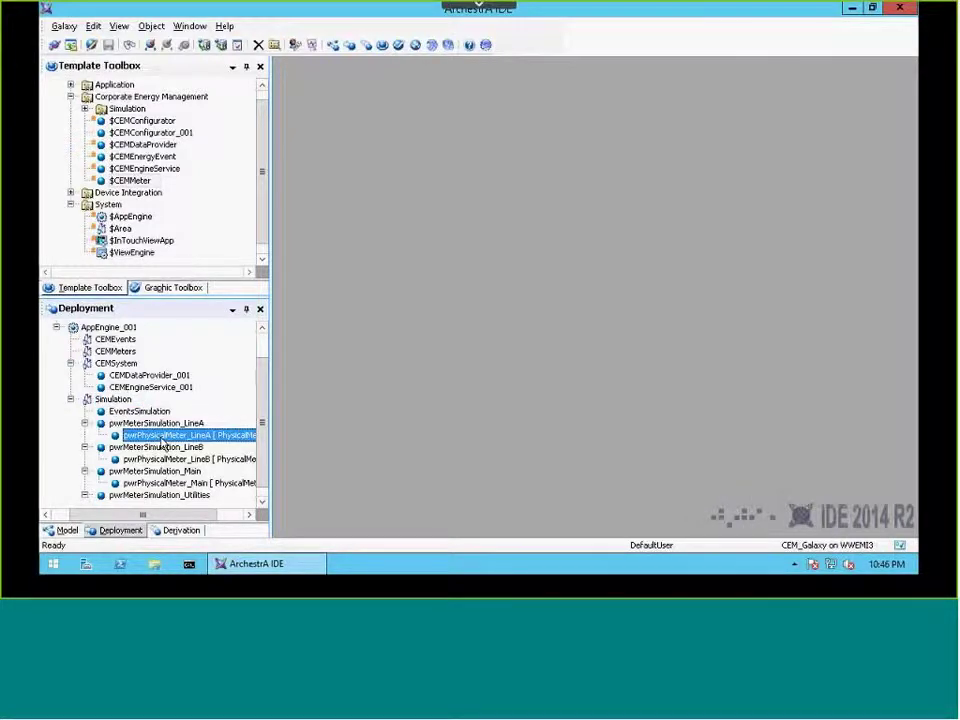
{"action": "left_click", "coordinate": [160, 425]}
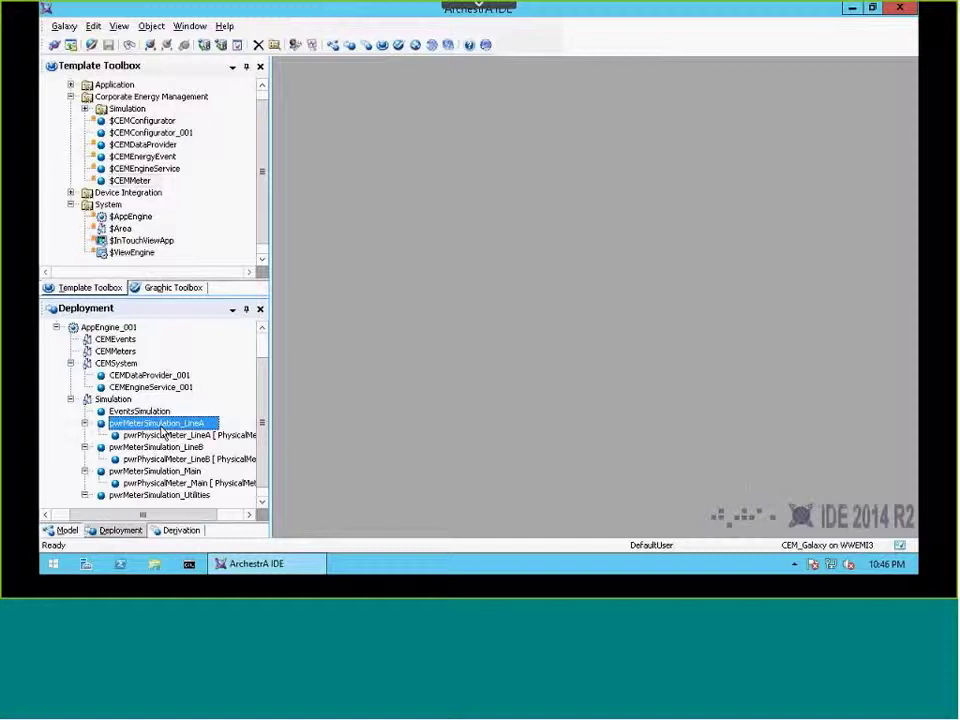
{"action": "left_click", "coordinate": [171, 437]}
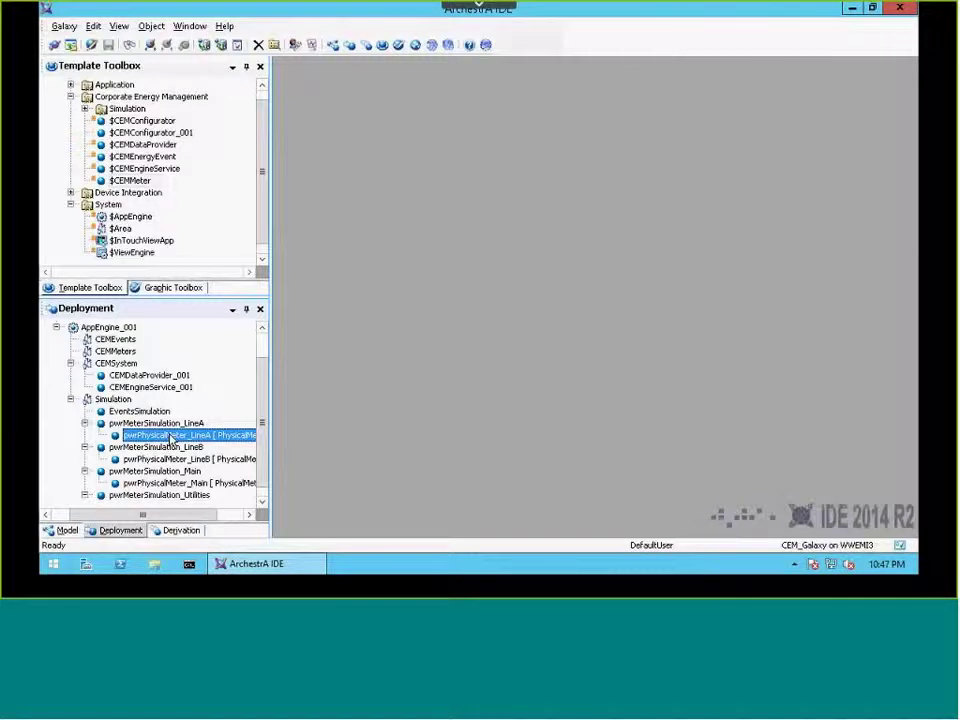
{"action": "left_click", "coordinate": [71, 399]}
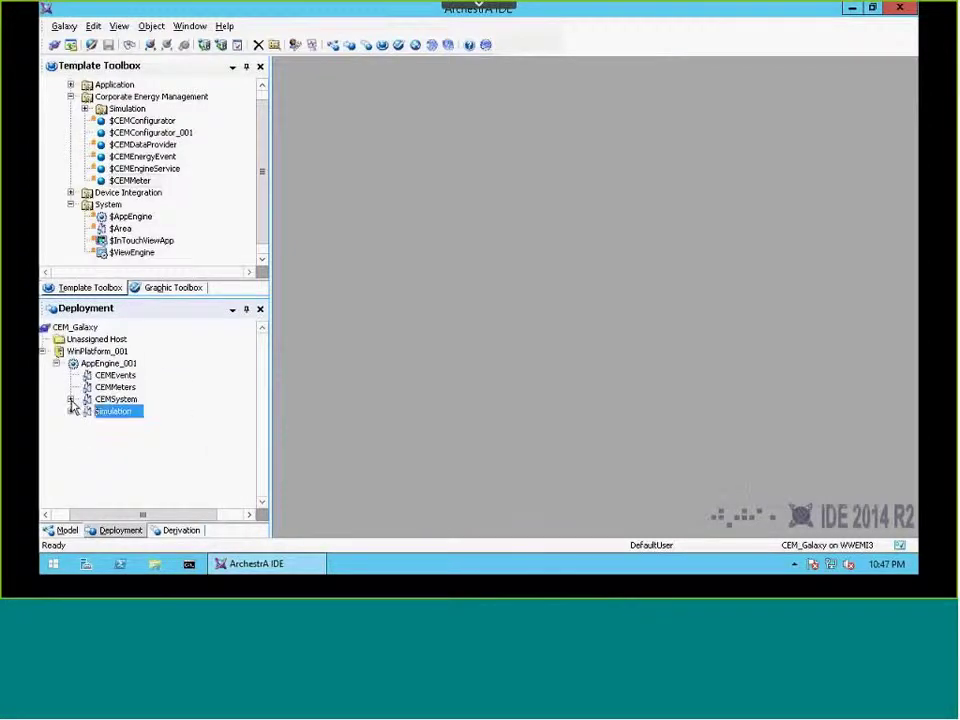
Create an instance of the $CEMMeter template named CEM_pwrMain and assign it to the CEMMeters area.
{"action": "left_click", "coordinate": [142, 183]}
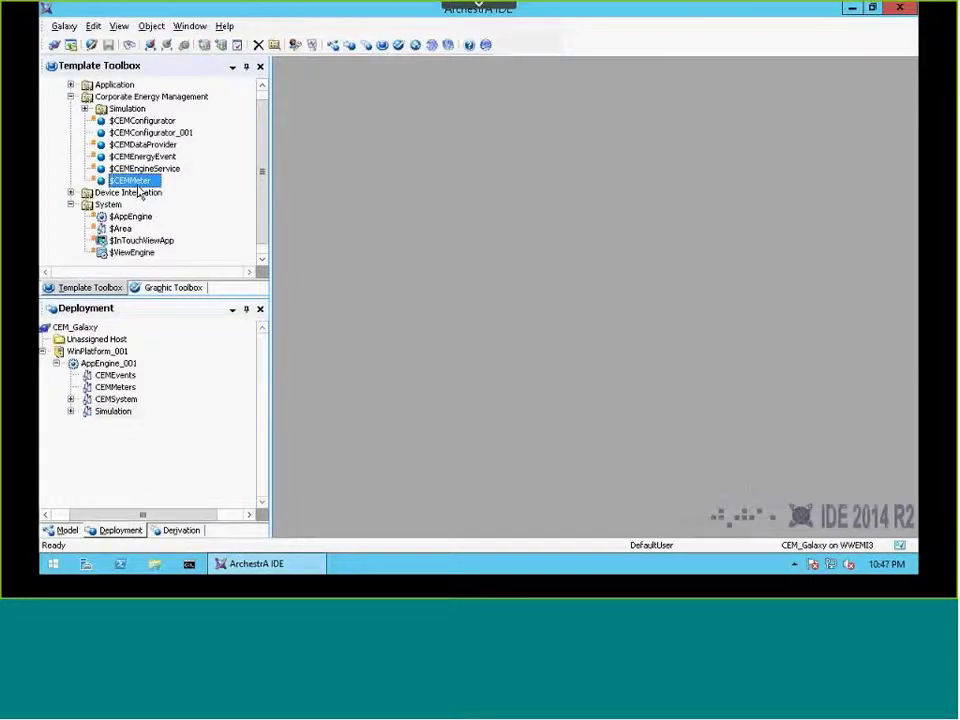
{"action": "right_click", "coordinate": [131, 188]}
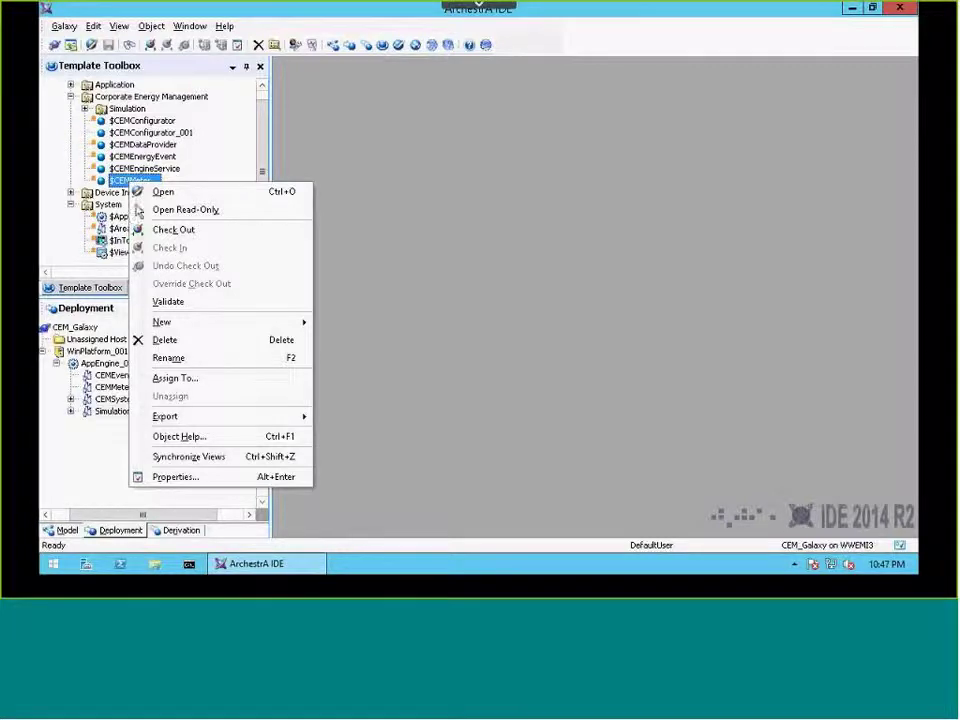
{"action": "mouse_move", "coordinate": [198, 327]}
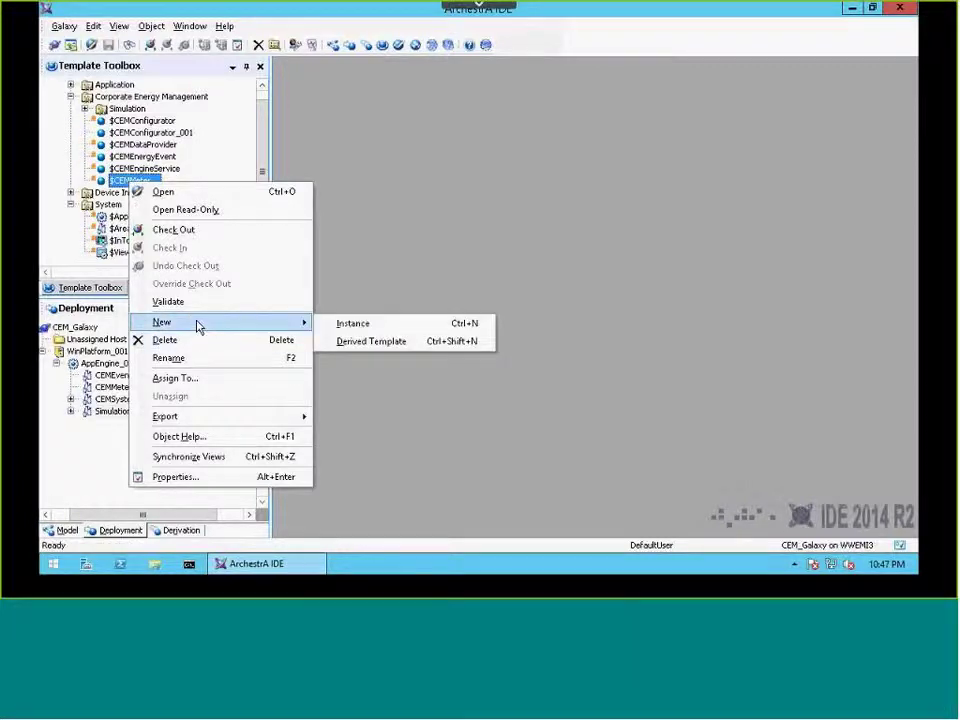
{"action": "left_click", "coordinate": [369, 327]}
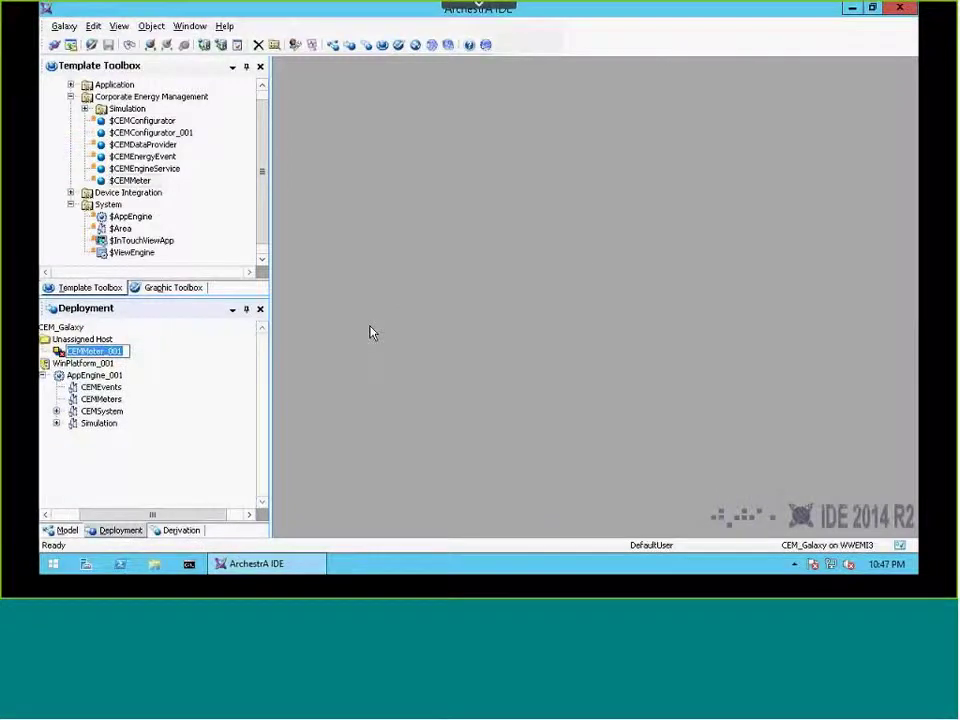
{"action": "type", "text": "CEM_"}
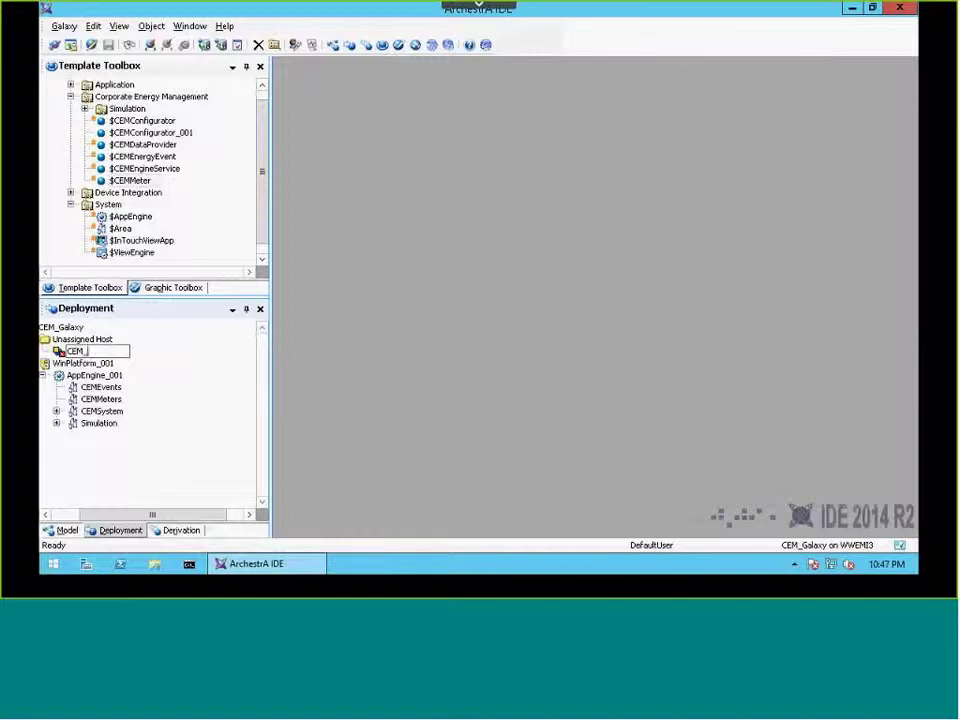
{"action": "type", "text": "plwrMain"}
{"action": "key", "text": "Return"}
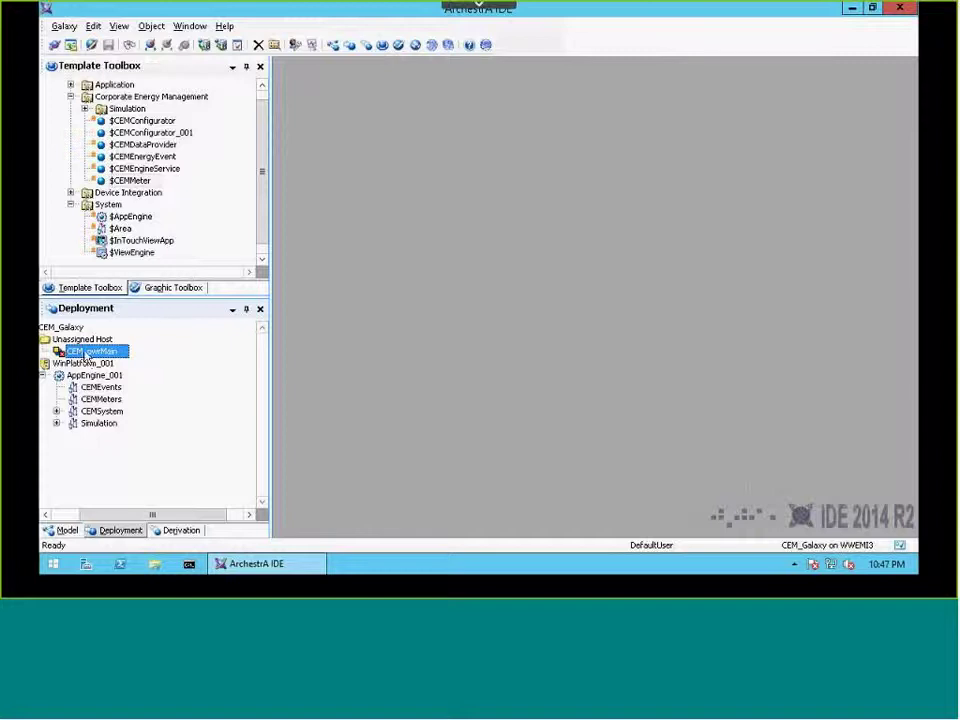
{"action": "left_click_drag", "start_coordinate": [86, 354], "coordinate": [88, 400]}
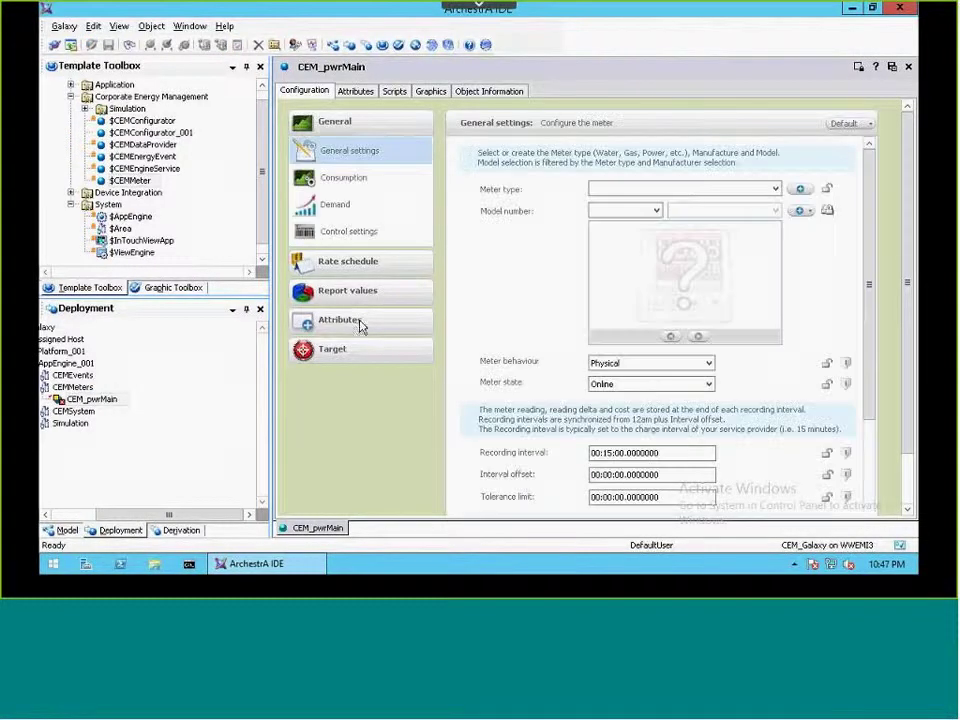
Set CEM_pwrMain's meter type to Electricity and its model to the Schneider Electric ION 6200.
{"action": "left_click", "coordinate": [775, 190]}
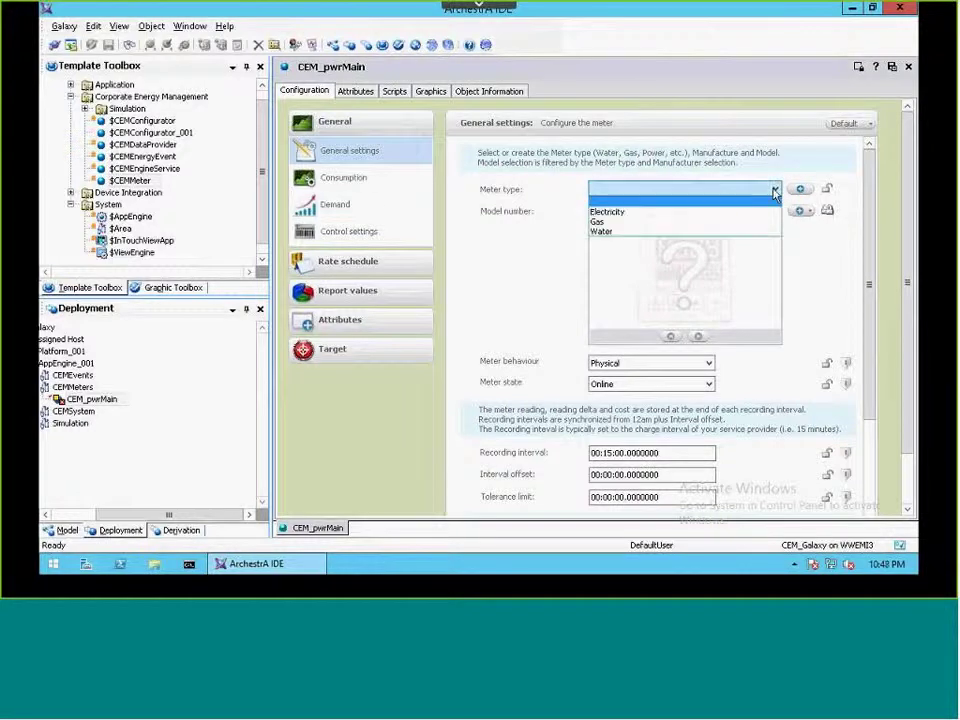
{"action": "left_click", "coordinate": [684, 214]}
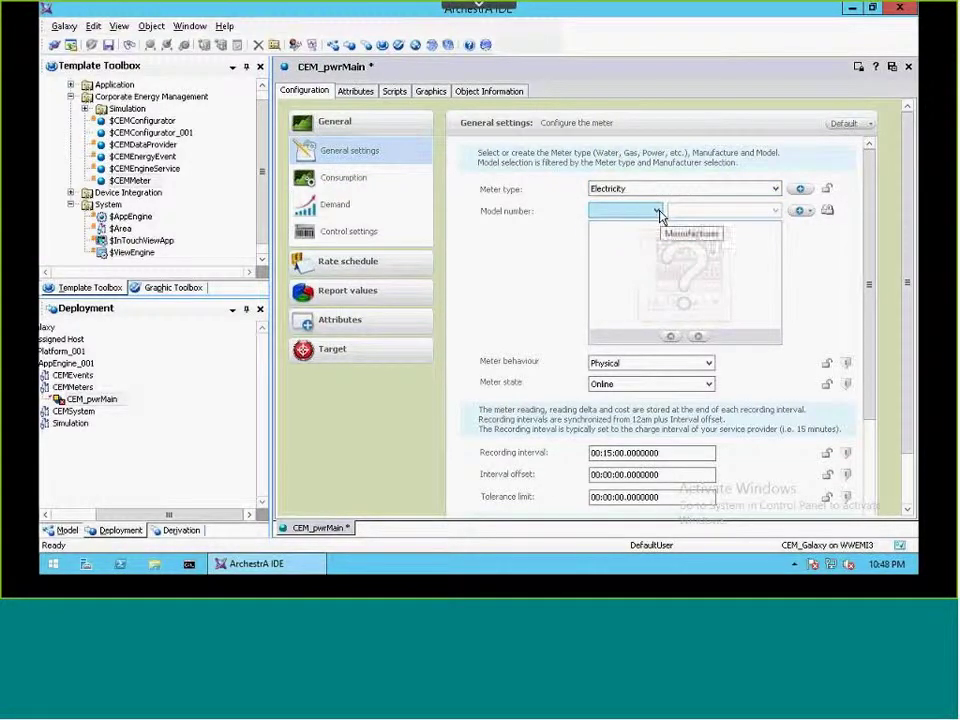
{"action": "left_click", "coordinate": [658, 214]}
{"action": "left_click", "coordinate": [630, 232]}
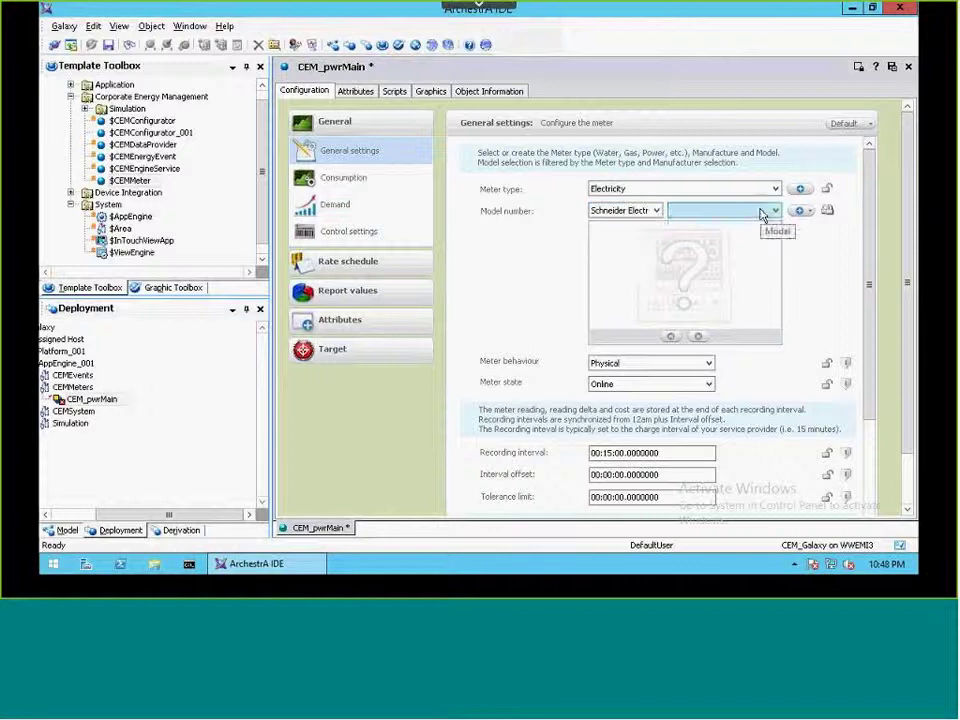
{"action": "left_click", "coordinate": [762, 213]}
{"action": "left_click", "coordinate": [686, 237]}
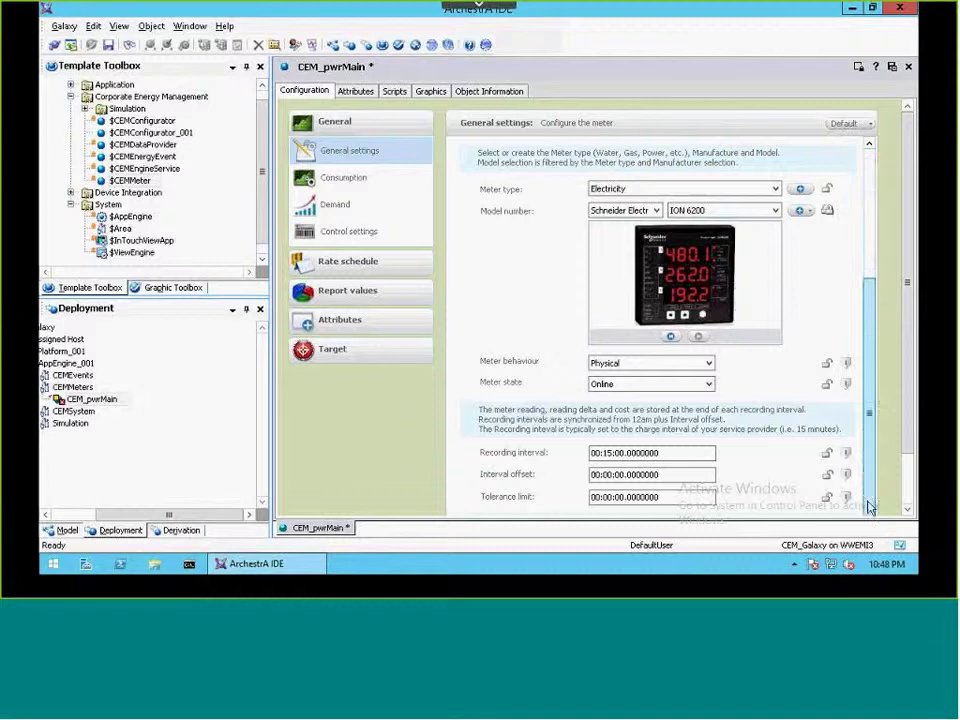
Check the meter behaviour and meter state options, and set the recording interval to 00:01:00.
{"action": "left_click", "coordinate": [868, 506]}
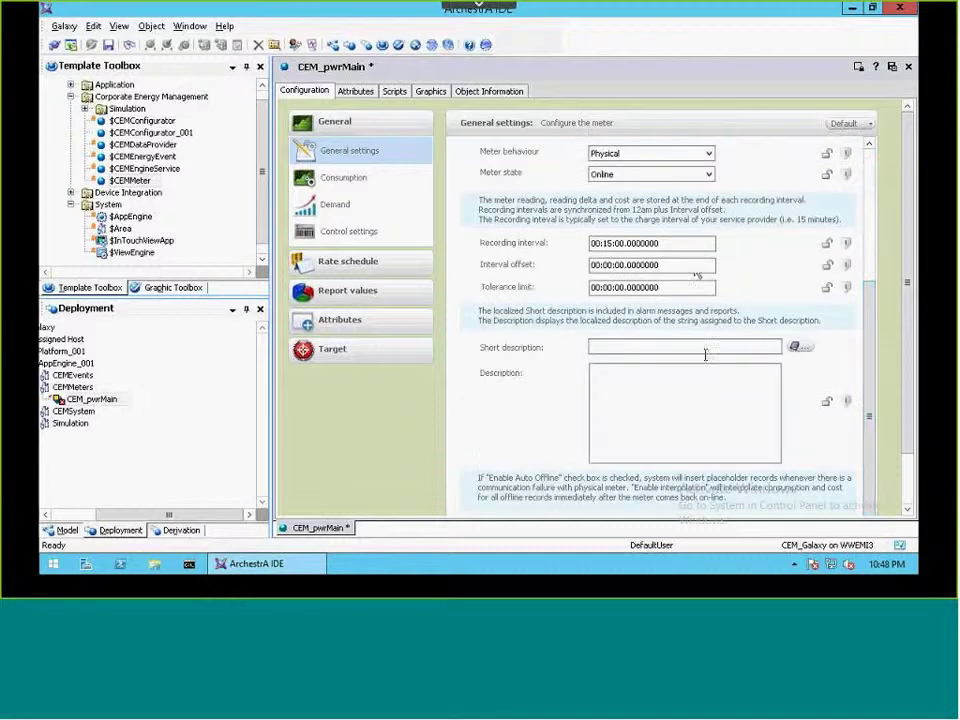
{"action": "left_click", "coordinate": [639, 157]}
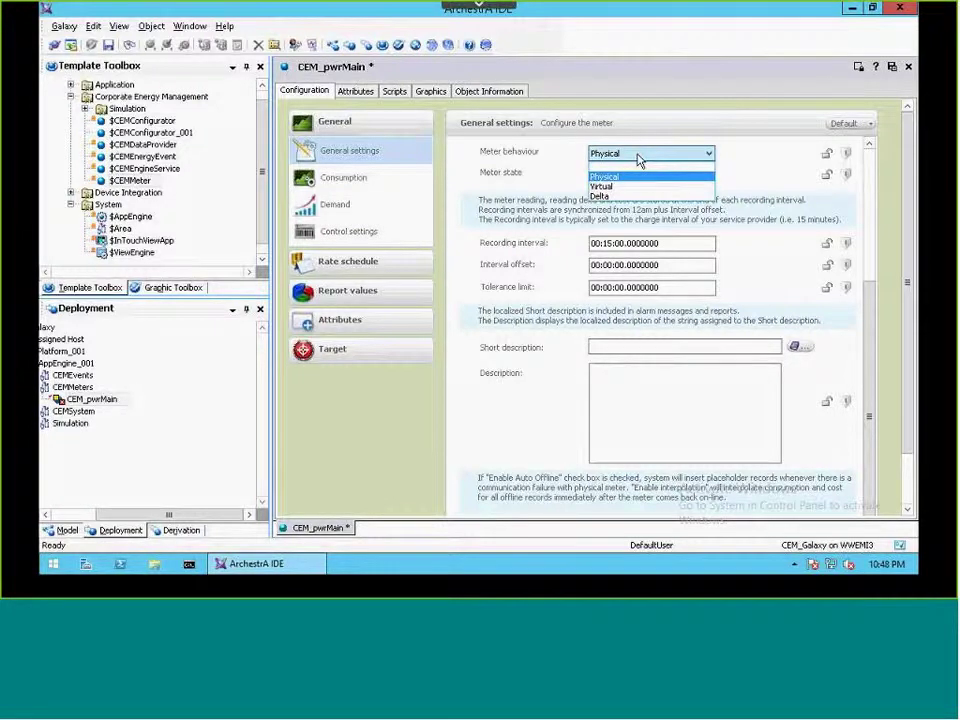
{"action": "left_click", "coordinate": [640, 160]}
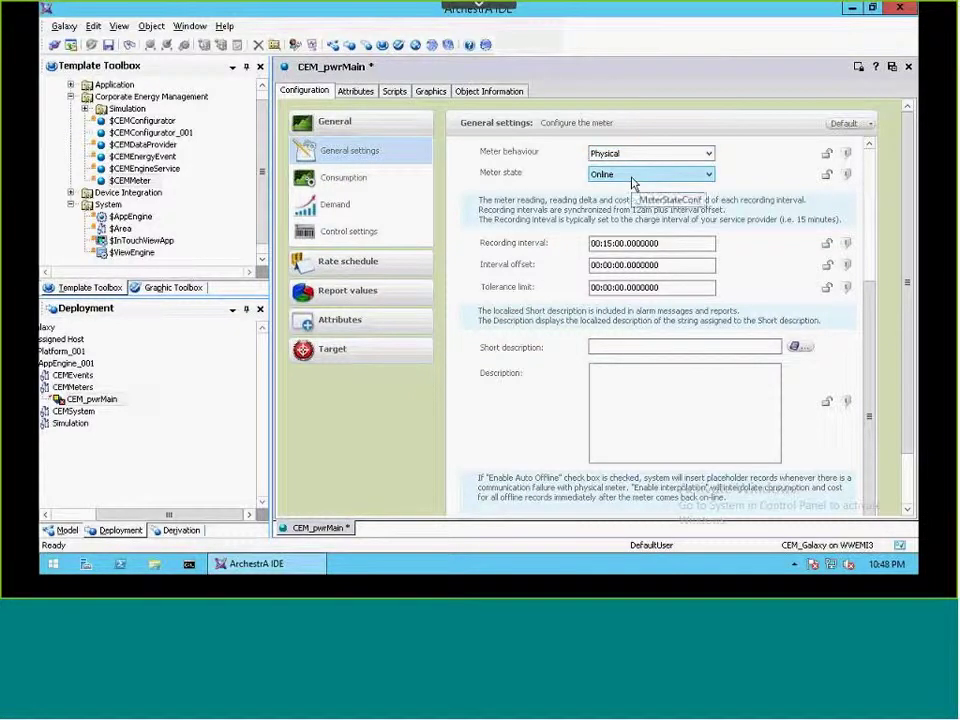
{"action": "left_click", "coordinate": [632, 179]}
{"action": "left_click", "coordinate": [632, 180]}
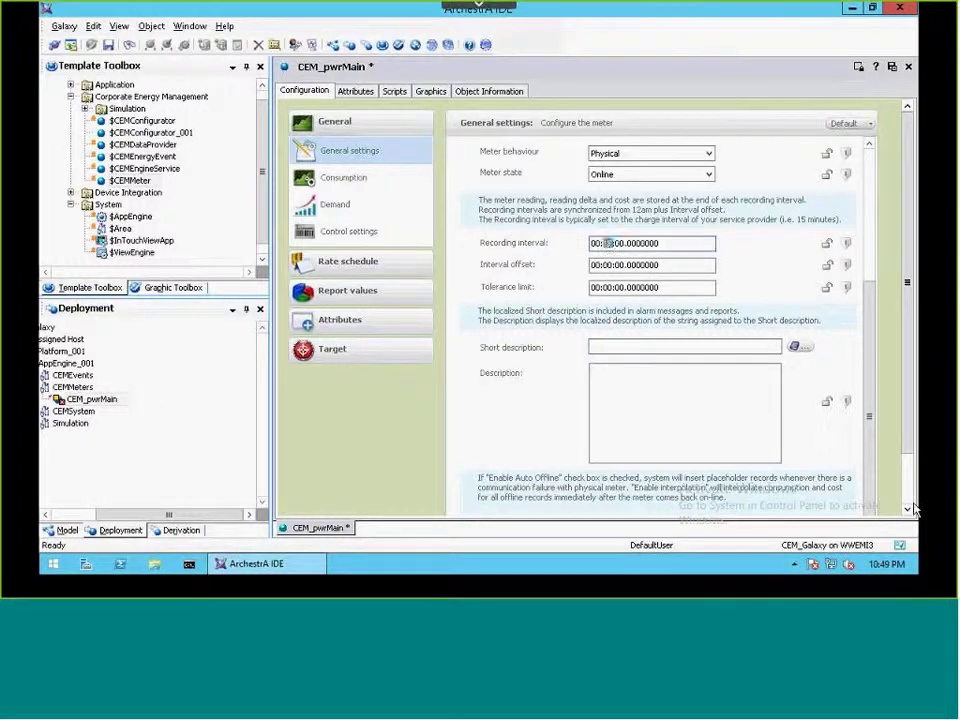
{"action": "double_click", "coordinate": [607, 243]}
{"action": "type", "text": "01"}
Enable the "Auto offline" feature and interpolation under the meter's offline behavior.
{"action": "scroll", "coordinate": [910, 495], "scroll_direction": "down", "scroll_amount": 1}
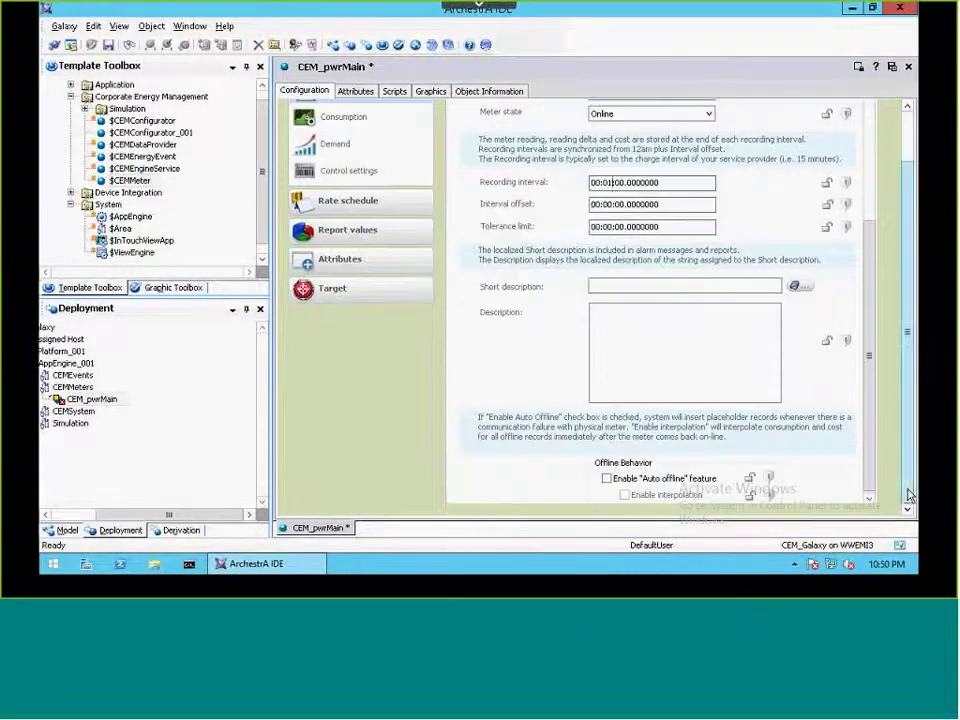
{"action": "left_click", "coordinate": [607, 481]}
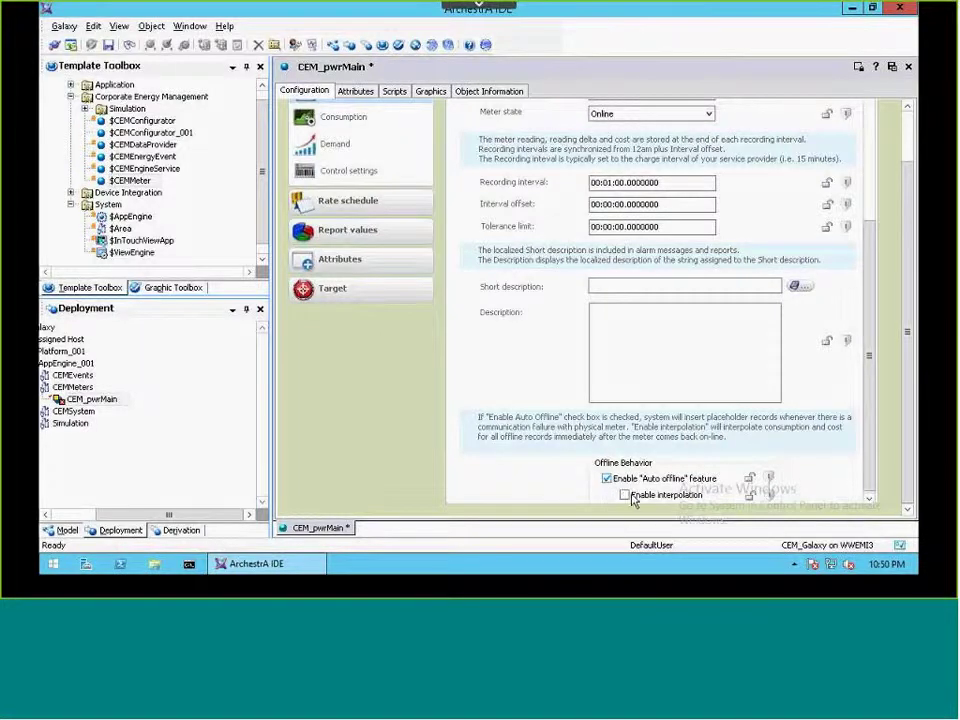
{"action": "left_click", "coordinate": [624, 496]}
Reference the consumption meter value to the MeterValue attribute of pwrPhysicalMeter_Main.
{"action": "scroll", "coordinate": [878, 170], "scroll_direction": "up", "scroll_amount": 2}
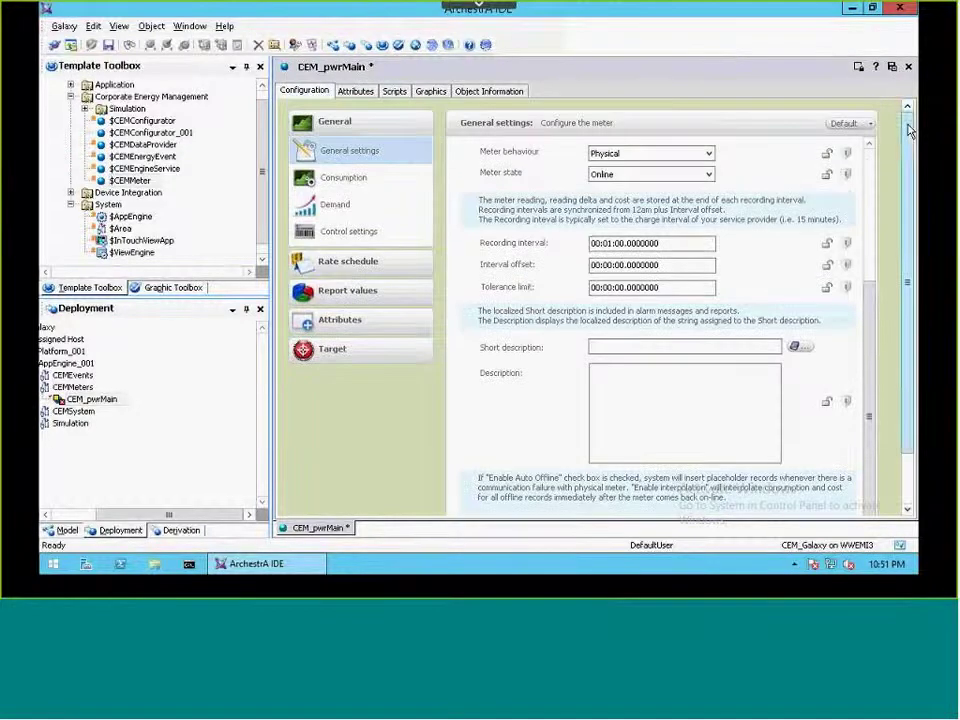
{"action": "scroll", "coordinate": [870, 165], "scroll_direction": "up", "scroll_amount": 3}
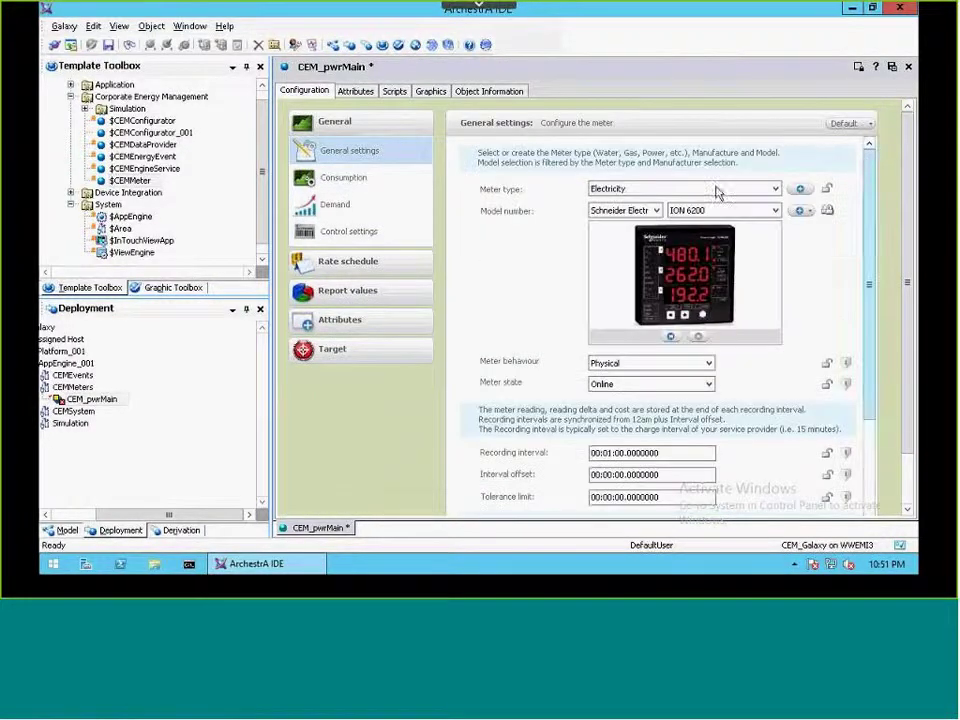
{"action": "left_click", "coordinate": [340, 180]}
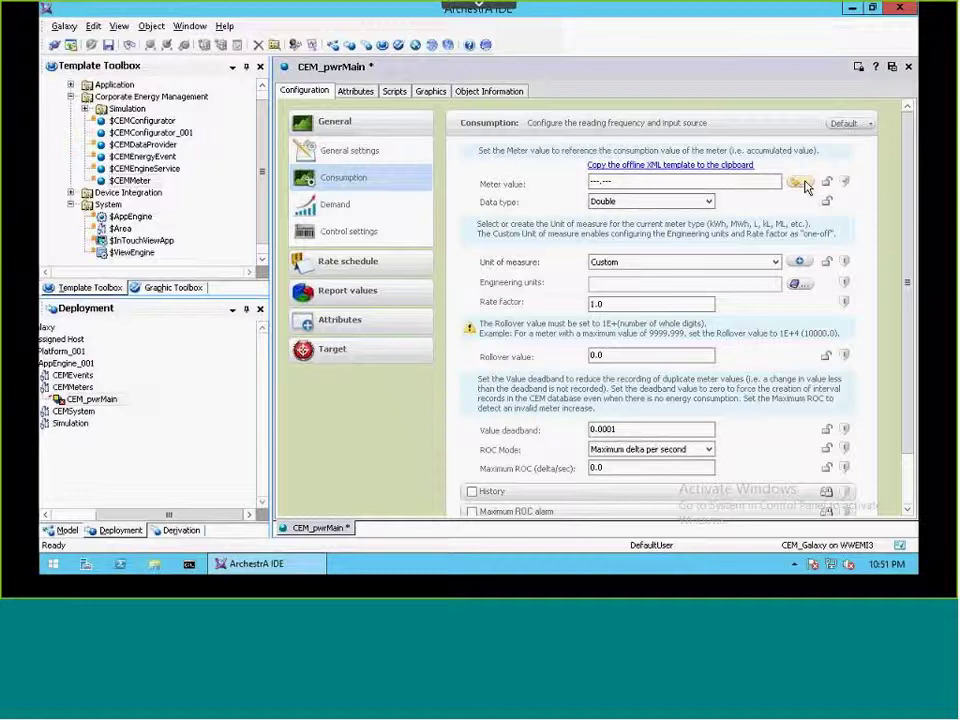
{"action": "left_click", "coordinate": [800, 183]}
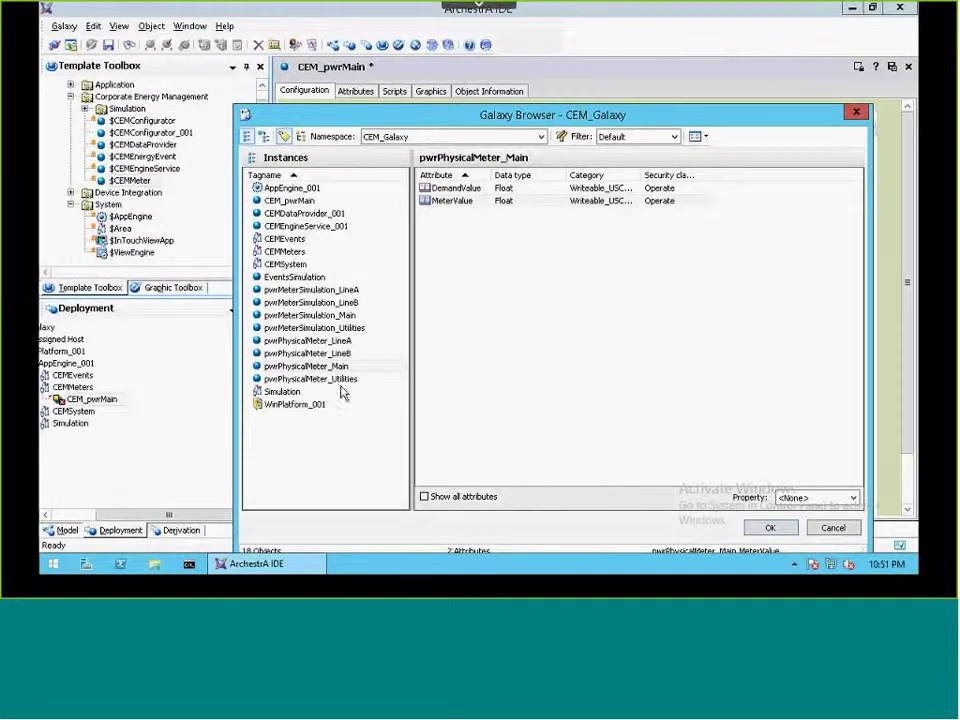
{"action": "left_click", "coordinate": [320, 371]}
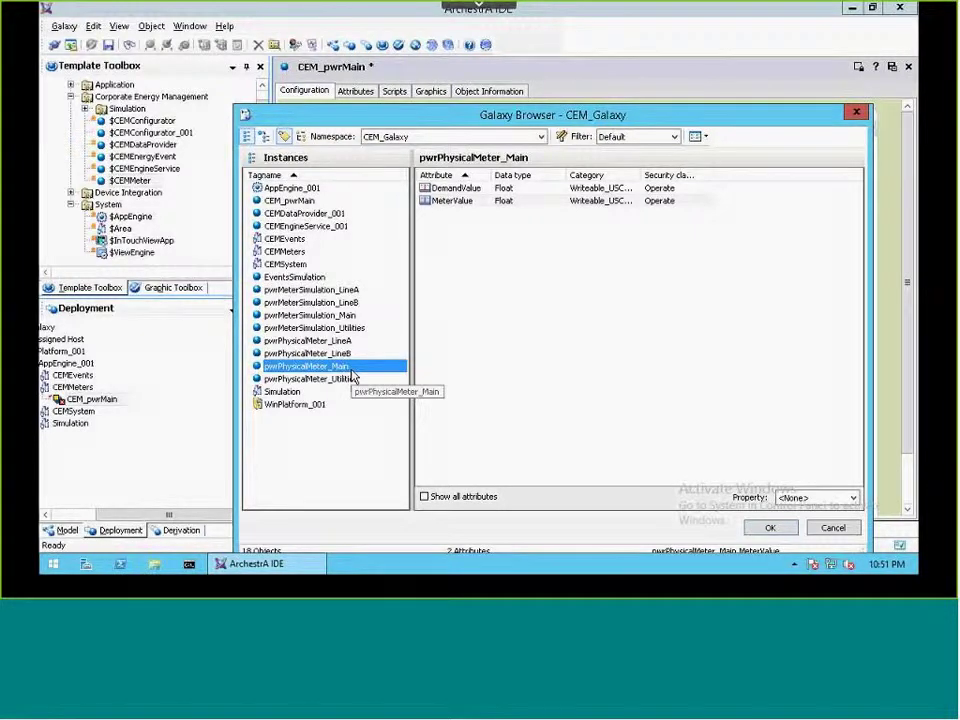
{"action": "left_click", "coordinate": [462, 202]}
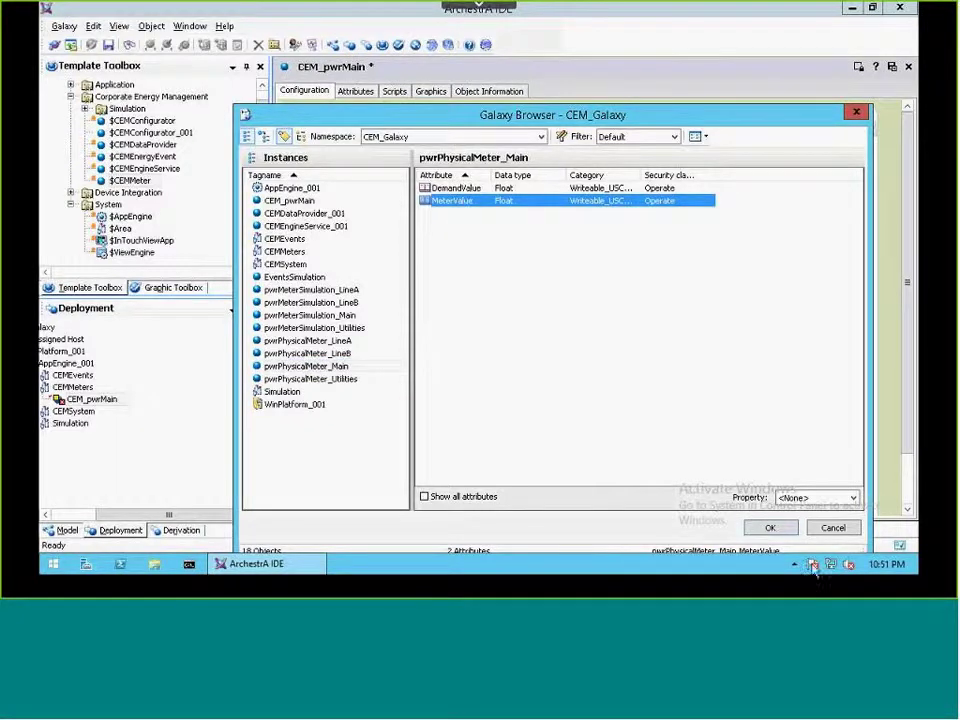
{"action": "left_click", "coordinate": [778, 530]}
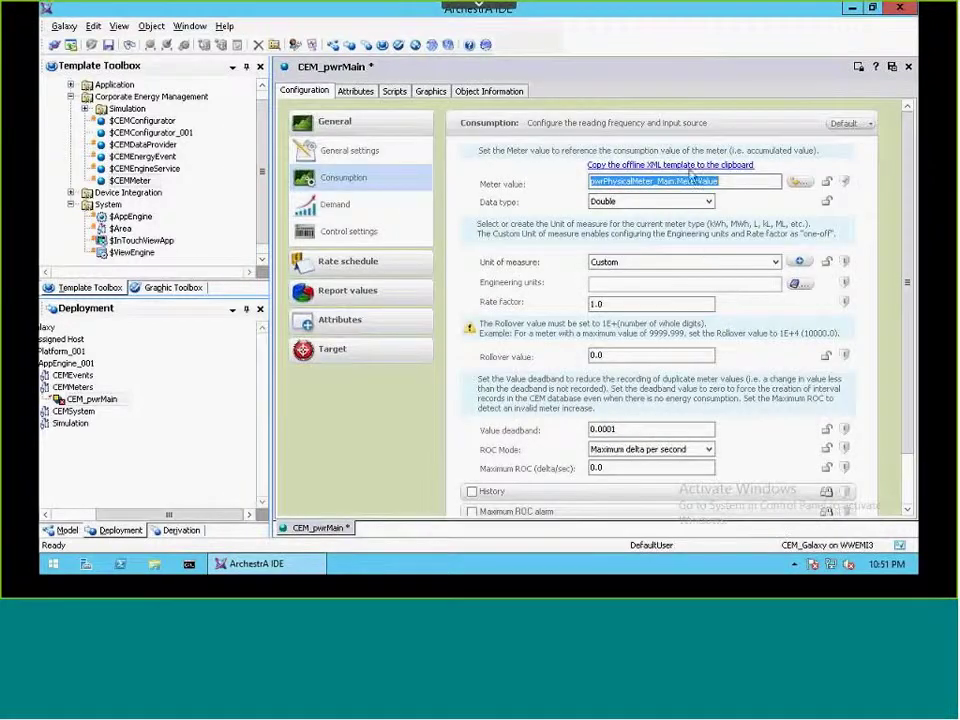
Set the consumption unit of measure to kW h.
{"action": "left_click", "coordinate": [671, 262]}
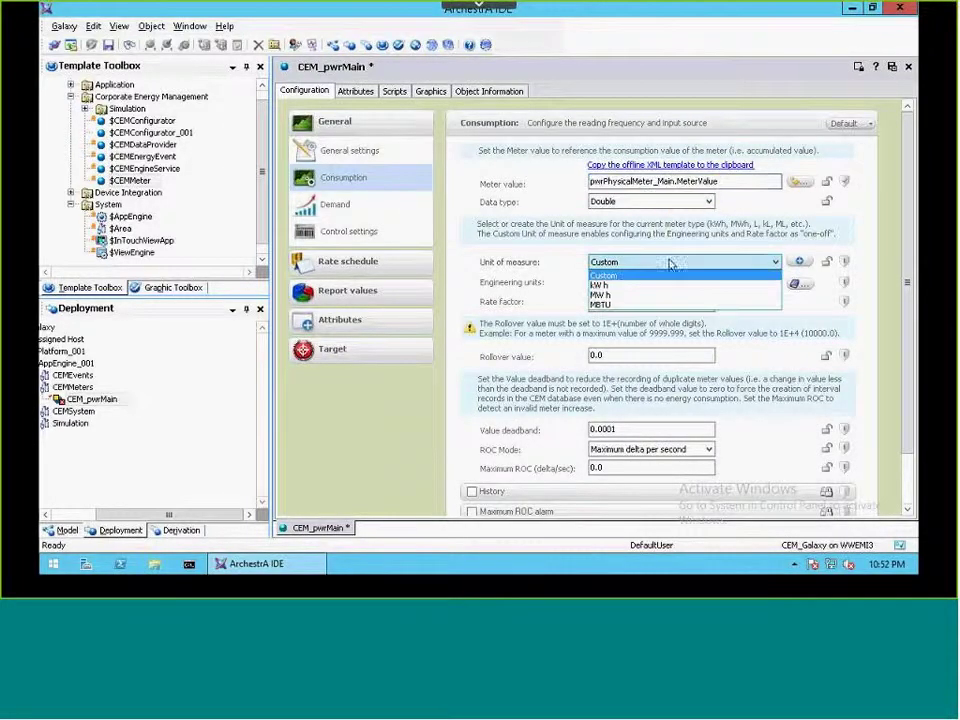
{"action": "left_click", "coordinate": [624, 283]}
{"action": "left_click", "coordinate": [660, 262]}
{"action": "left_click", "coordinate": [613, 287]}
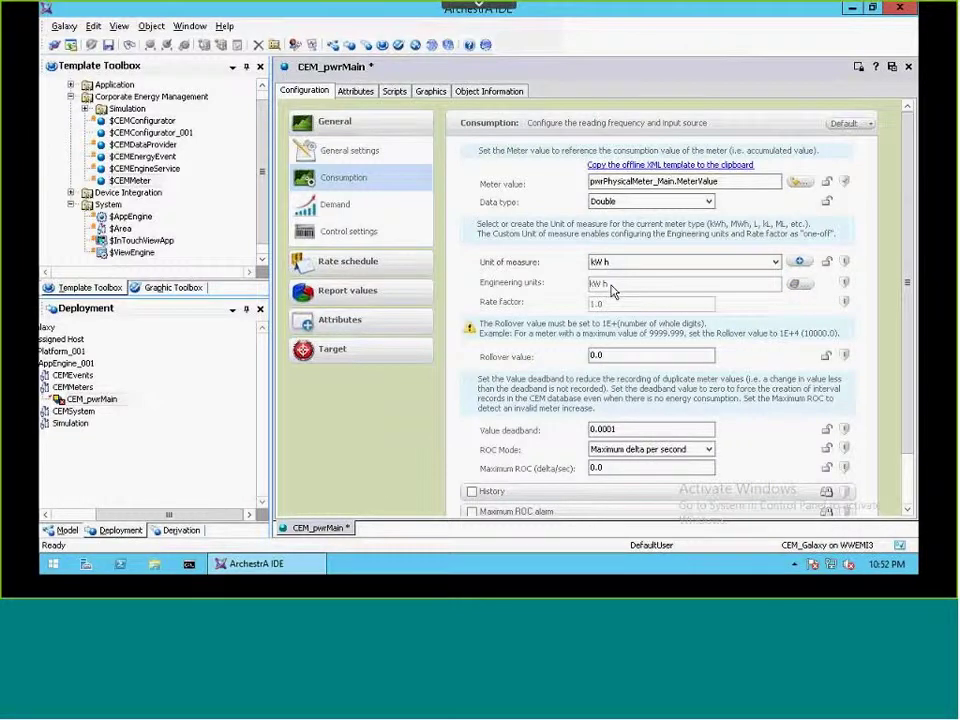
{"action": "key", "text": "Tab"}
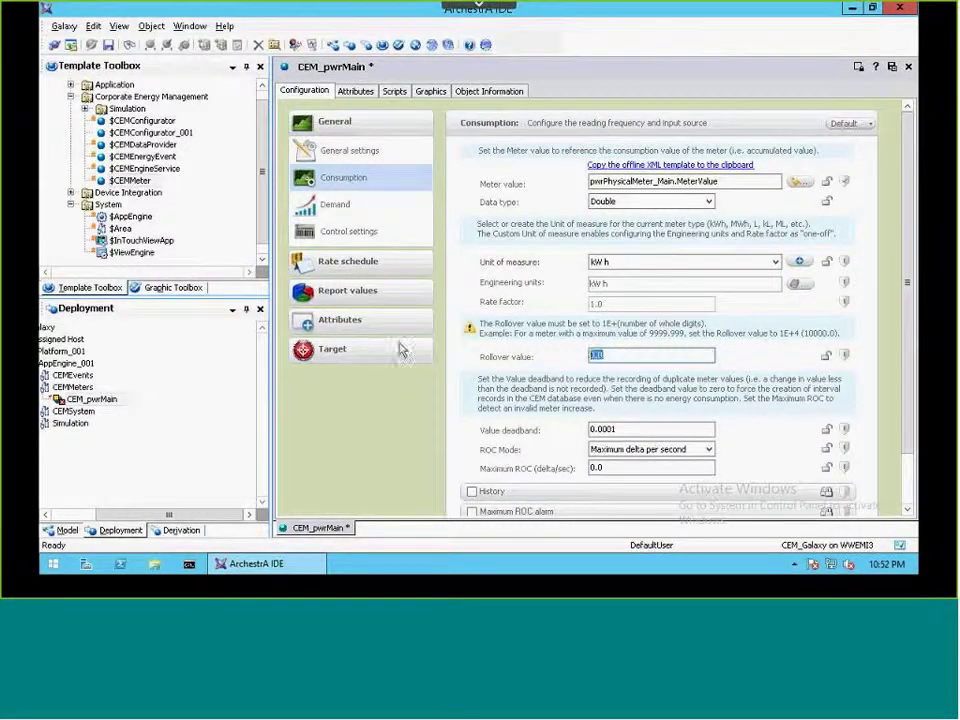
Set the consumption rollover value of the meter to 1000.
{"action": "type", "text": "1000"}
{"action": "scroll", "coordinate": [683, 377], "scroll_direction": "down", "scroll_amount": 2}
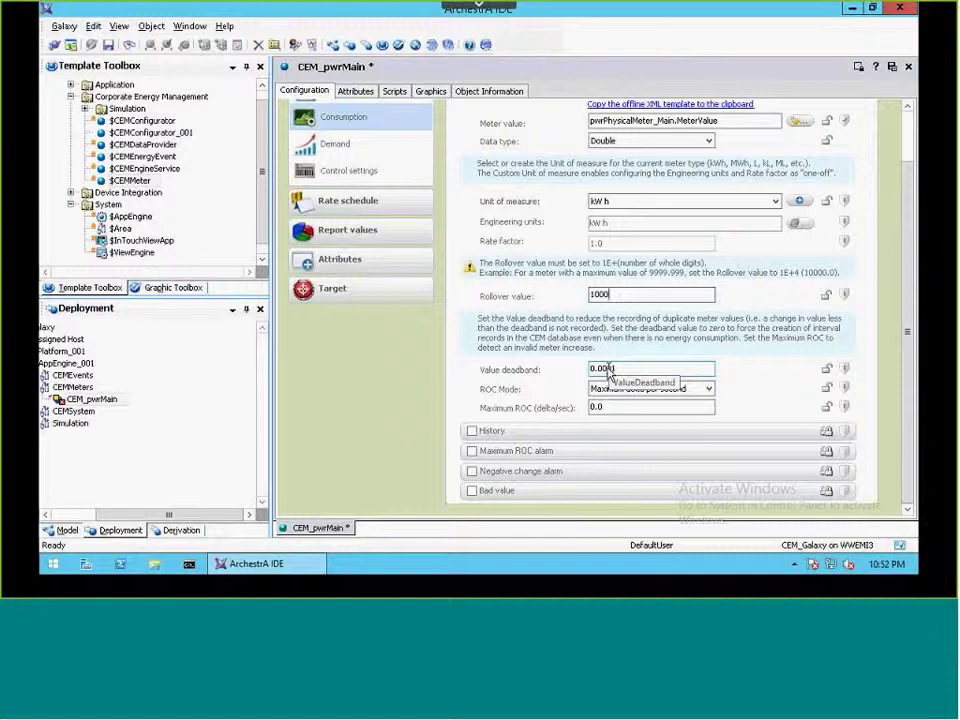
{"action": "left_click", "coordinate": [609, 370]}
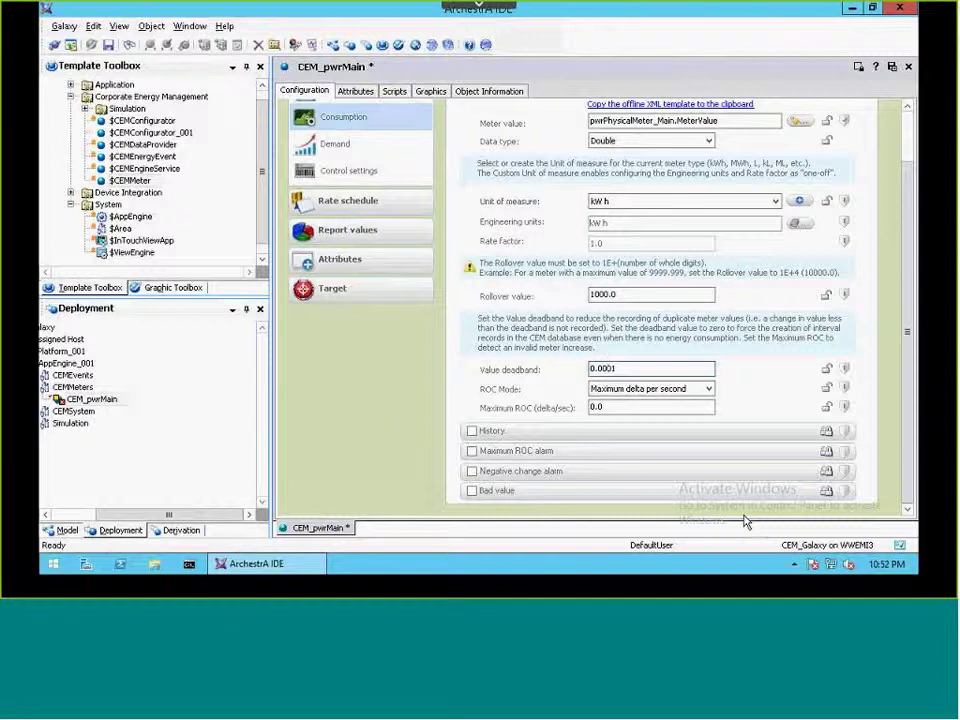
Keep the ROC mode at "Maximum delta per second" and set the maximum ROC to 1000.
{"action": "left_click", "coordinate": [620, 392]}
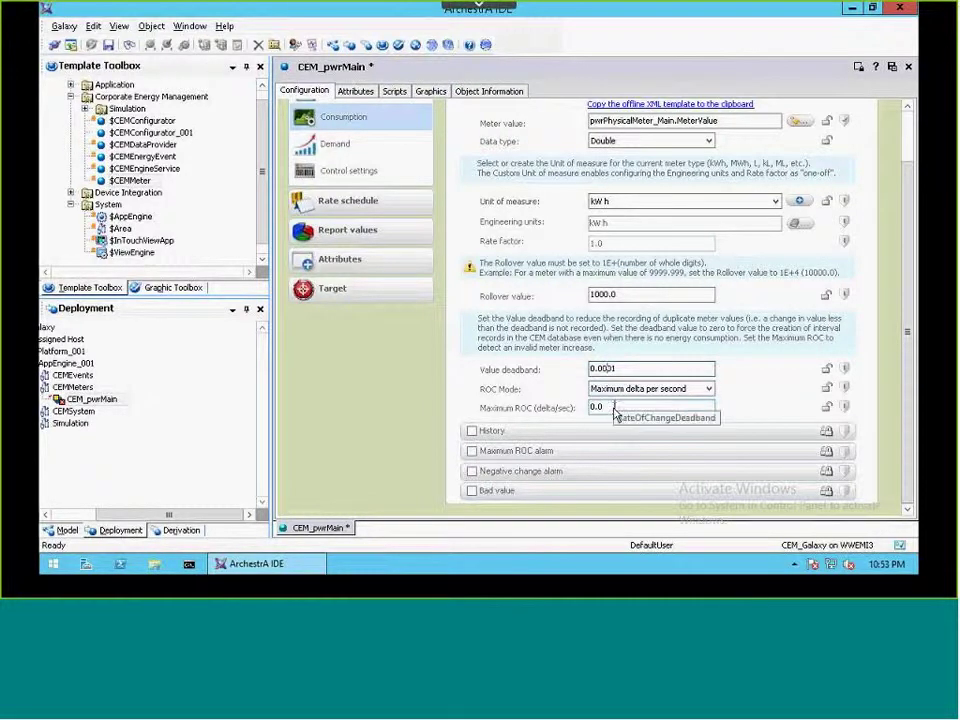
{"action": "left_click", "coordinate": [675, 390]}
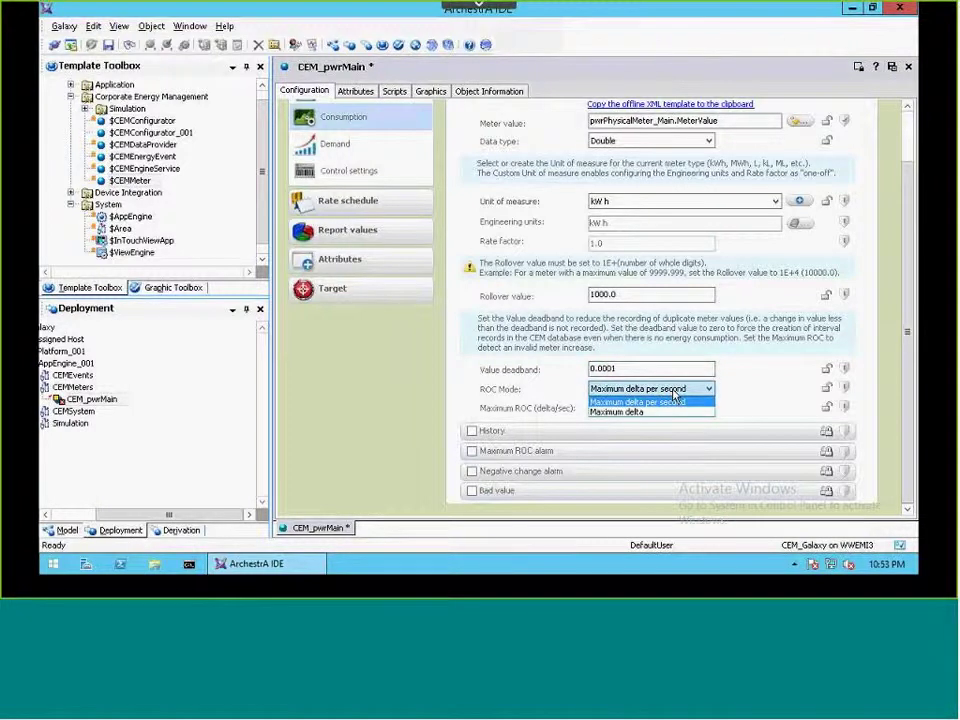
{"action": "left_click", "coordinate": [675, 397]}
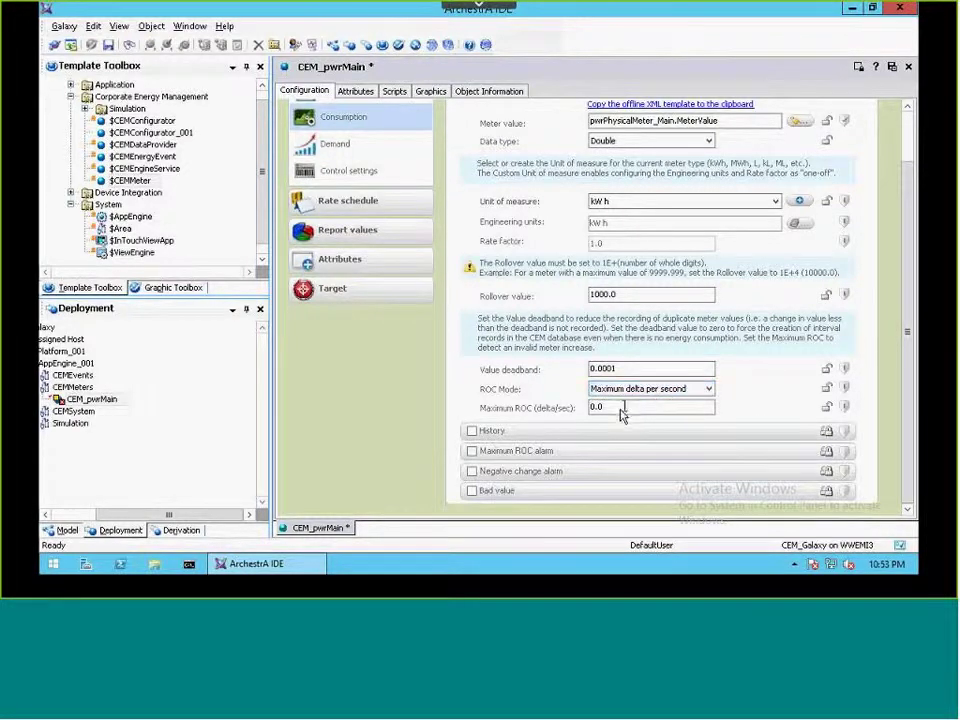
{"action": "left_click", "coordinate": [613, 407]}
{"action": "left_click_drag", "start_coordinate": [621, 411], "coordinate": [545, 404]}
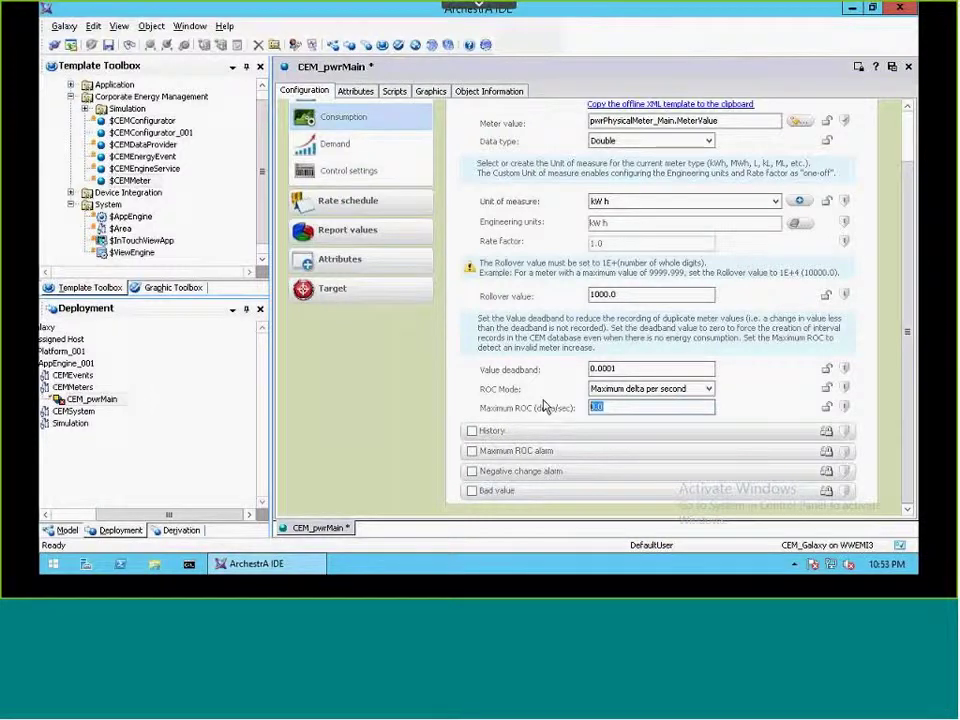
{"action": "type", "text": "1000"}
{"action": "scroll", "coordinate": [455, 132], "scroll_direction": "up", "scroll_amount": 2}
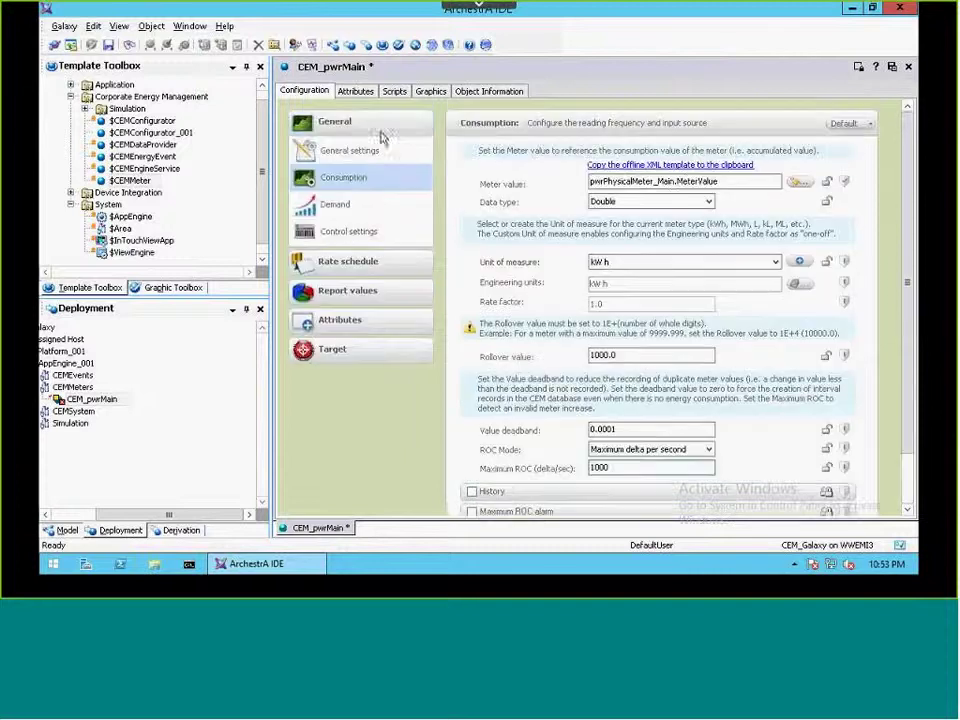
Enable demand for the meter and set its calculation mode to Interval Maximum Demand.
{"action": "left_click", "coordinate": [335, 206]}
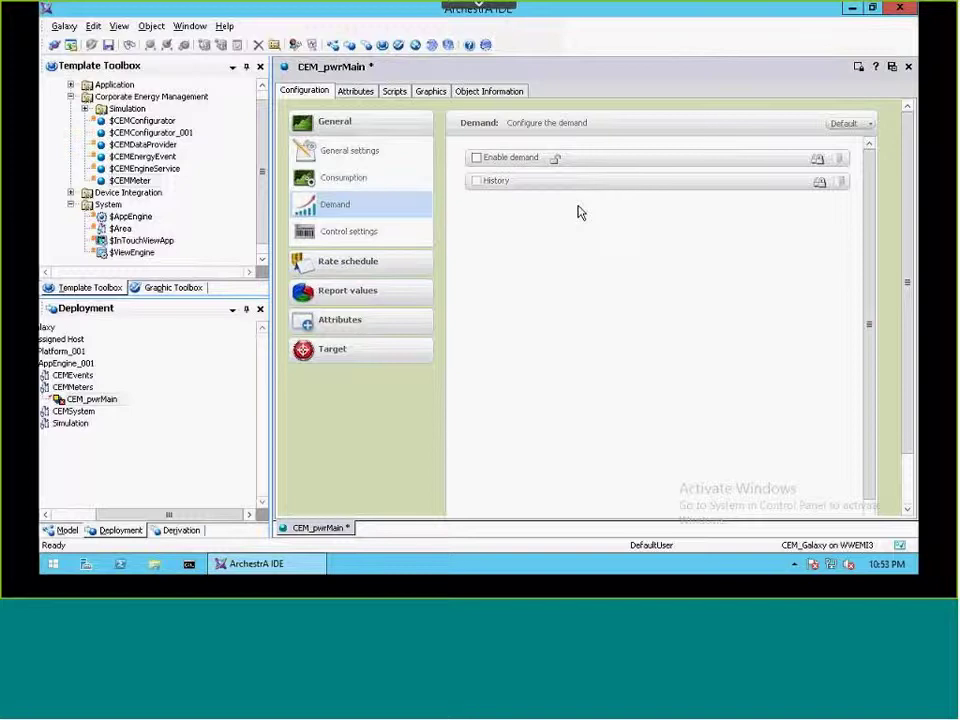
{"action": "left_click", "coordinate": [477, 158]}
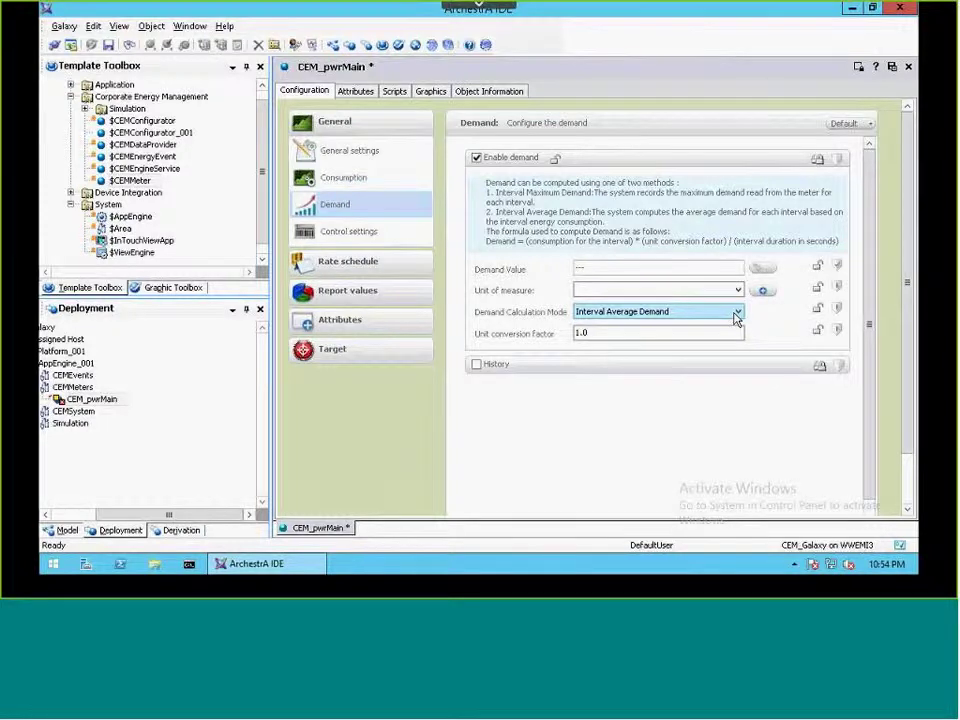
{"action": "left_click", "coordinate": [636, 337]}
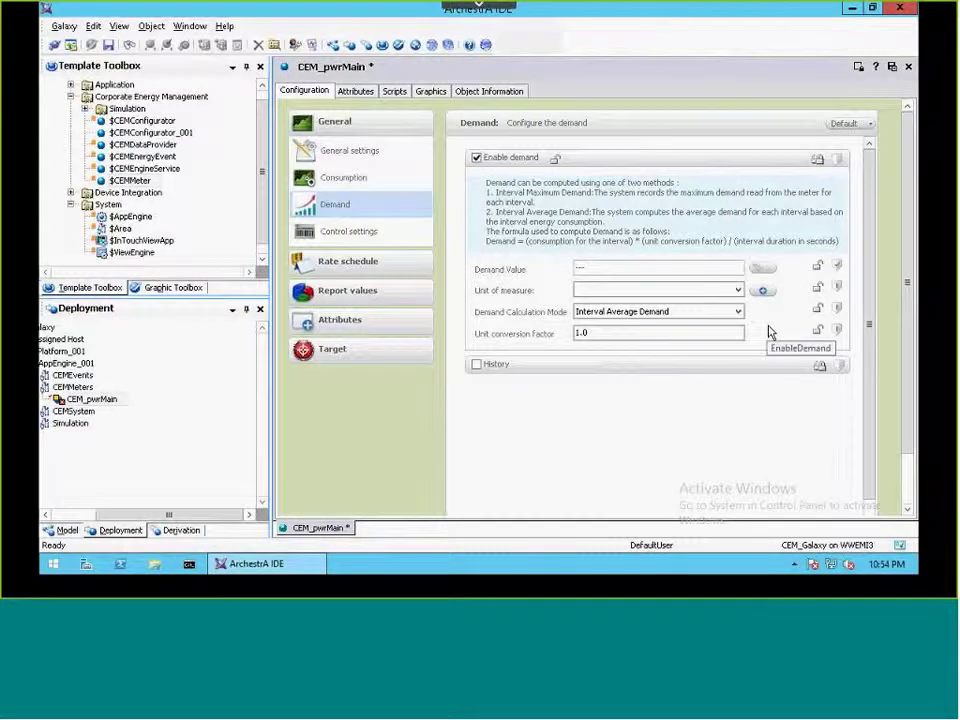
{"action": "left_click", "coordinate": [737, 311]}
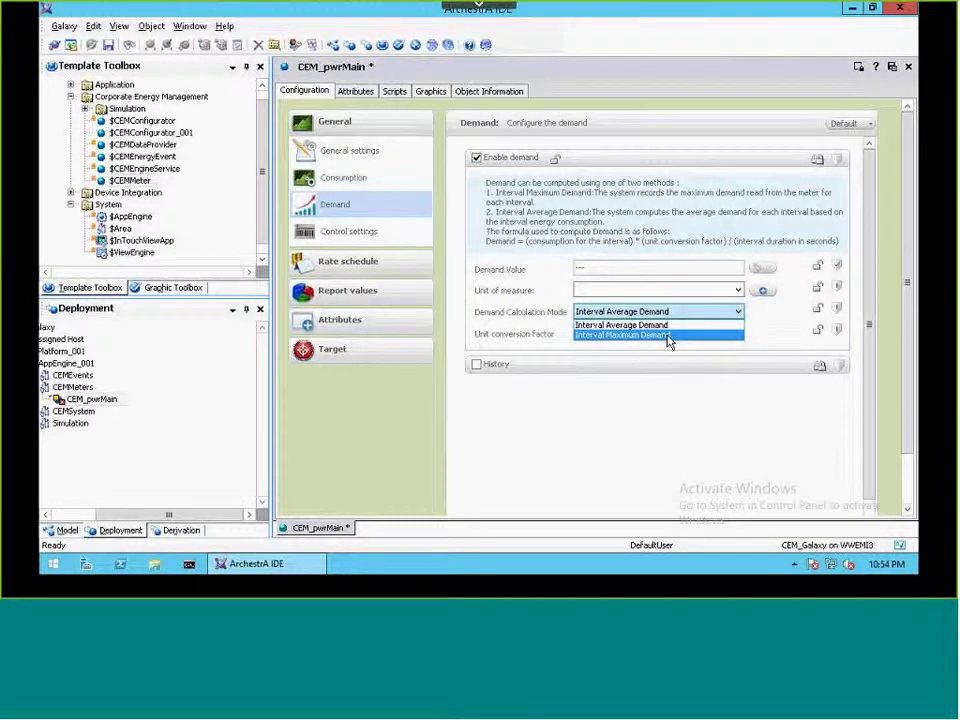
{"action": "left_click", "coordinate": [668, 336]}
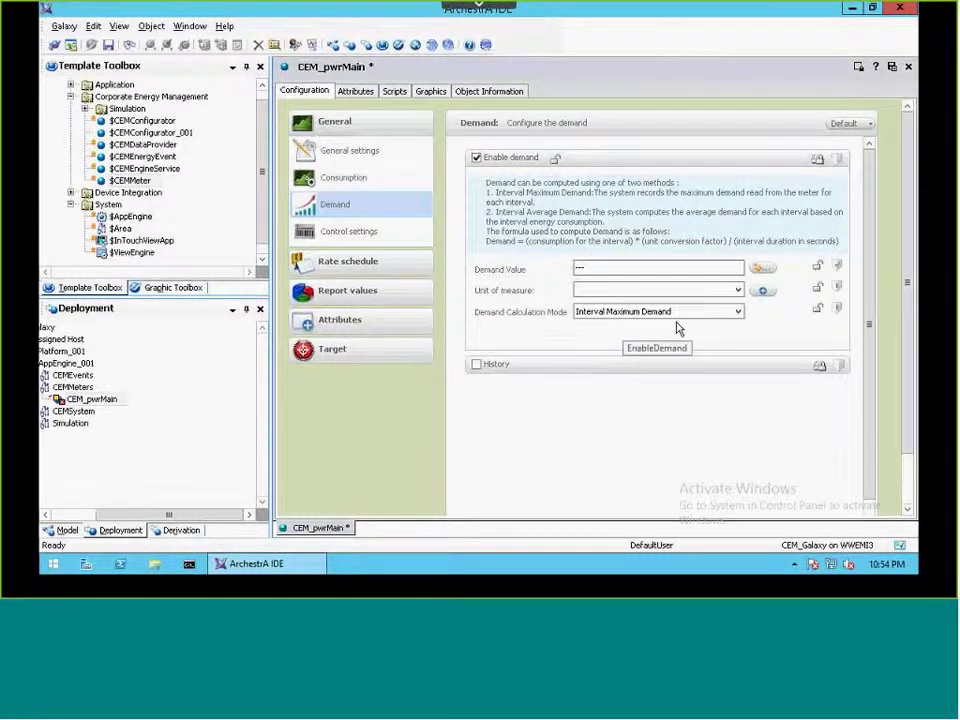
Reference the demand value to the DemandValue attribute of pwrPhysicalMeter_Main and set its unit of measure to kW.
{"action": "left_click", "coordinate": [763, 270]}
{"action": "left_click", "coordinate": [470, 190]}
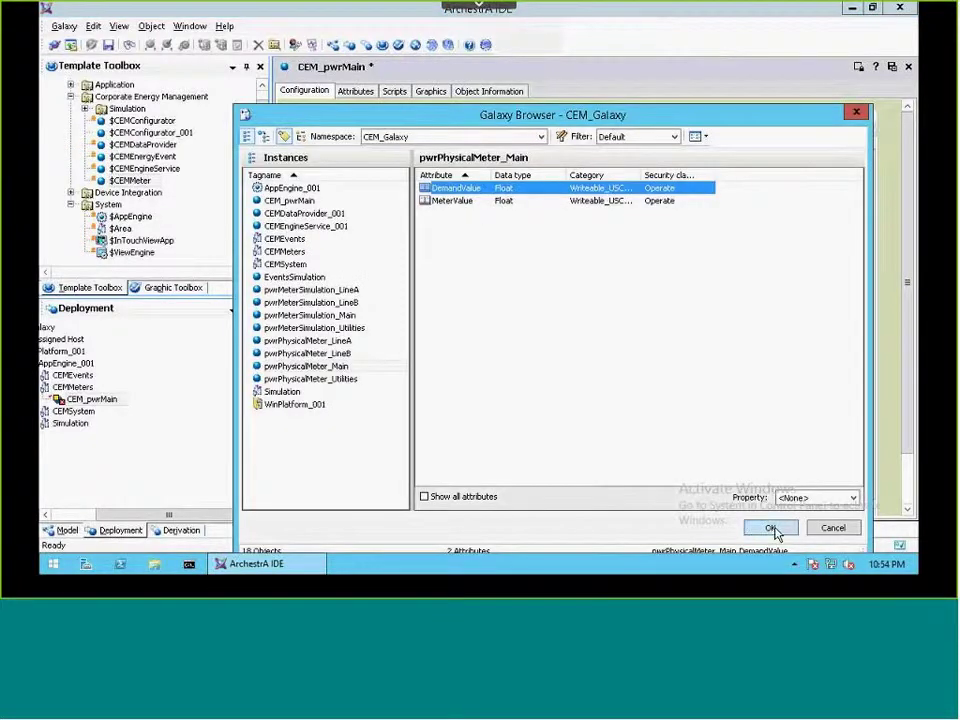
{"action": "left_click", "coordinate": [770, 527]}
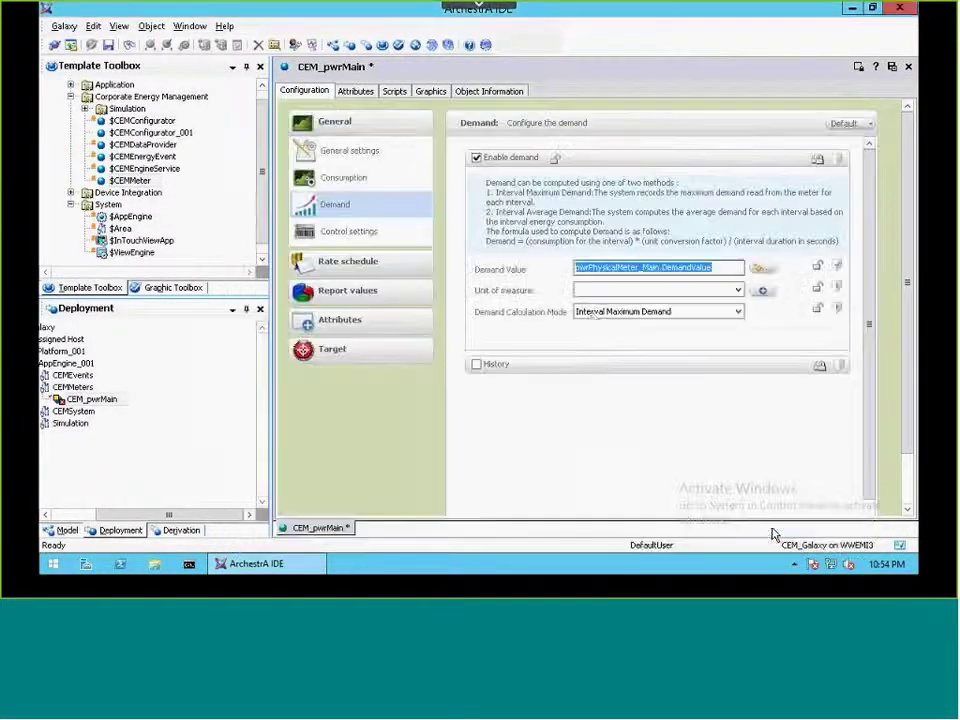
{"action": "left_click", "coordinate": [657, 292]}
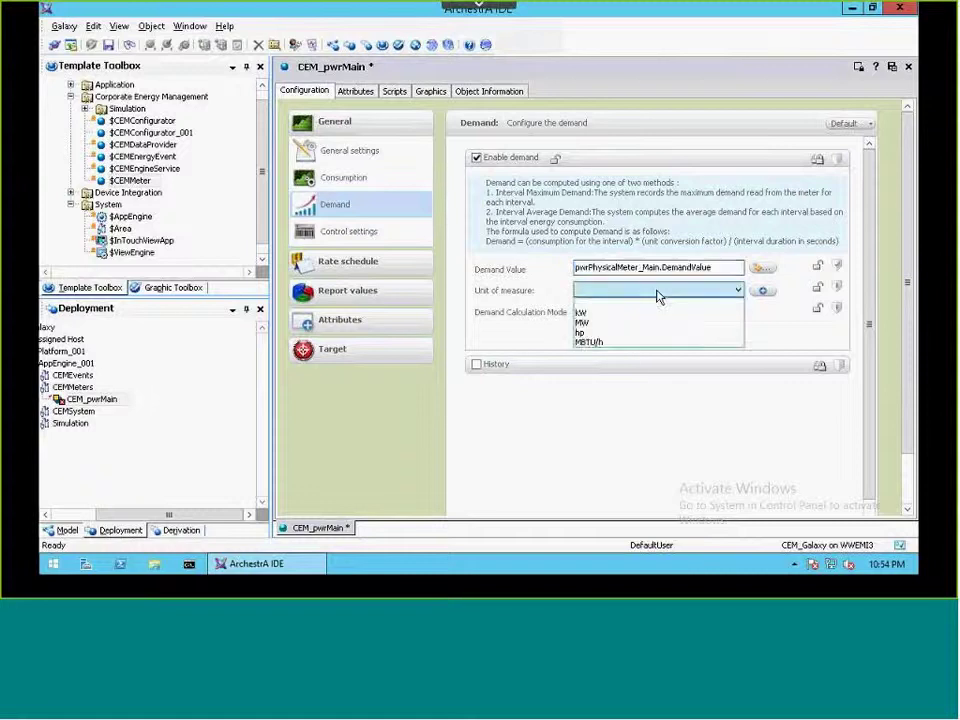
{"action": "left_click", "coordinate": [617, 315]}
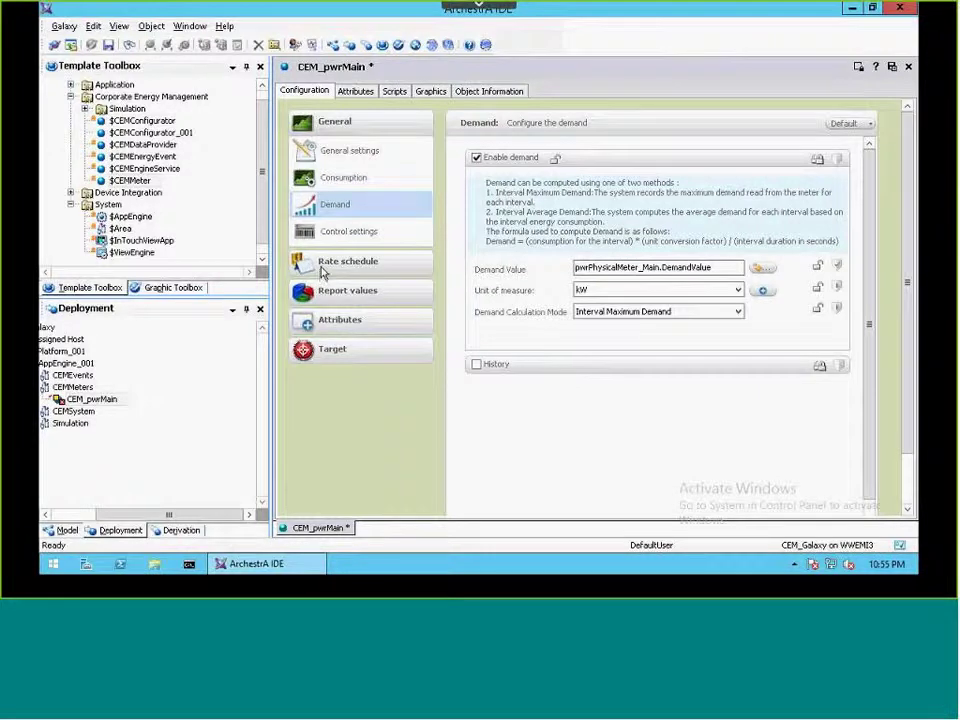
Add a rate to the meter's rate schedule and set its 00:00:00 base cost to 0.1.
{"action": "left_click", "coordinate": [352, 236]}
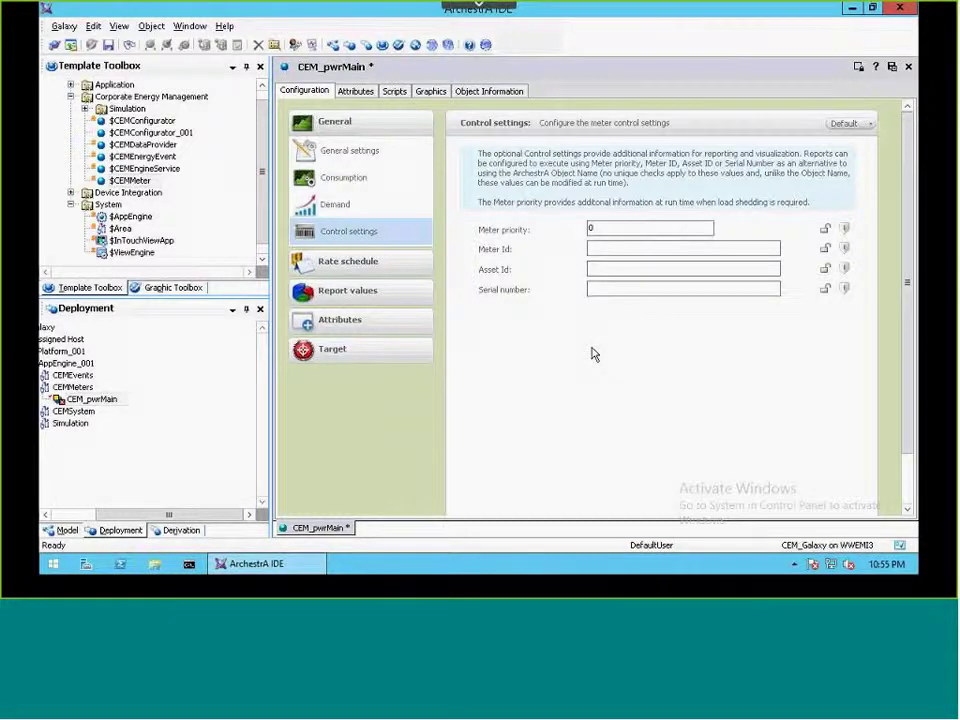
{"action": "left_click", "coordinate": [343, 263]}
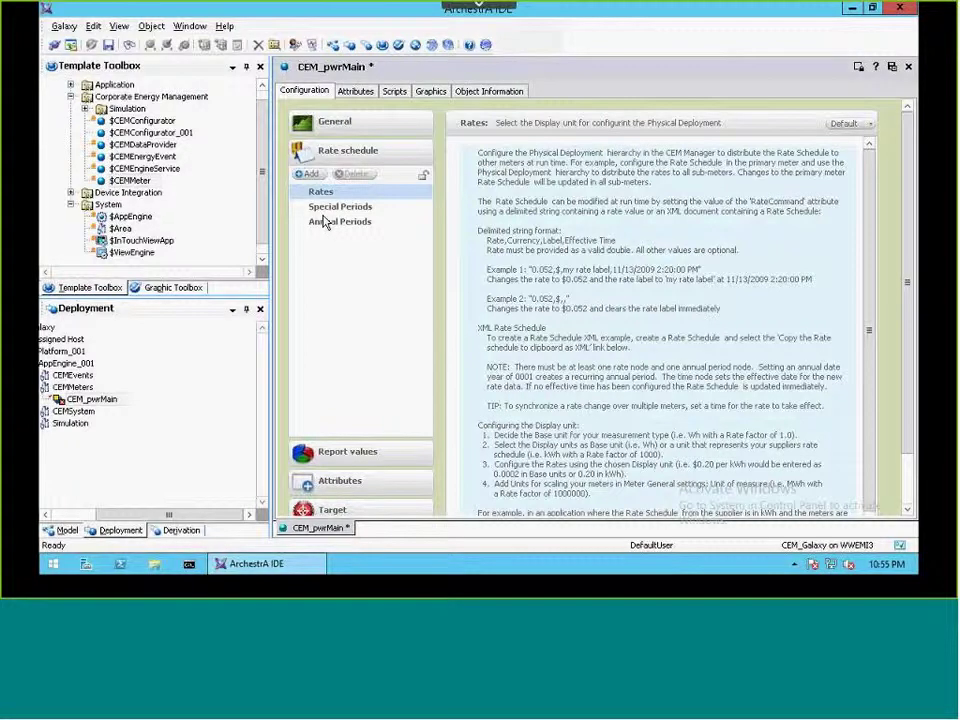
{"action": "left_click", "coordinate": [312, 175]}
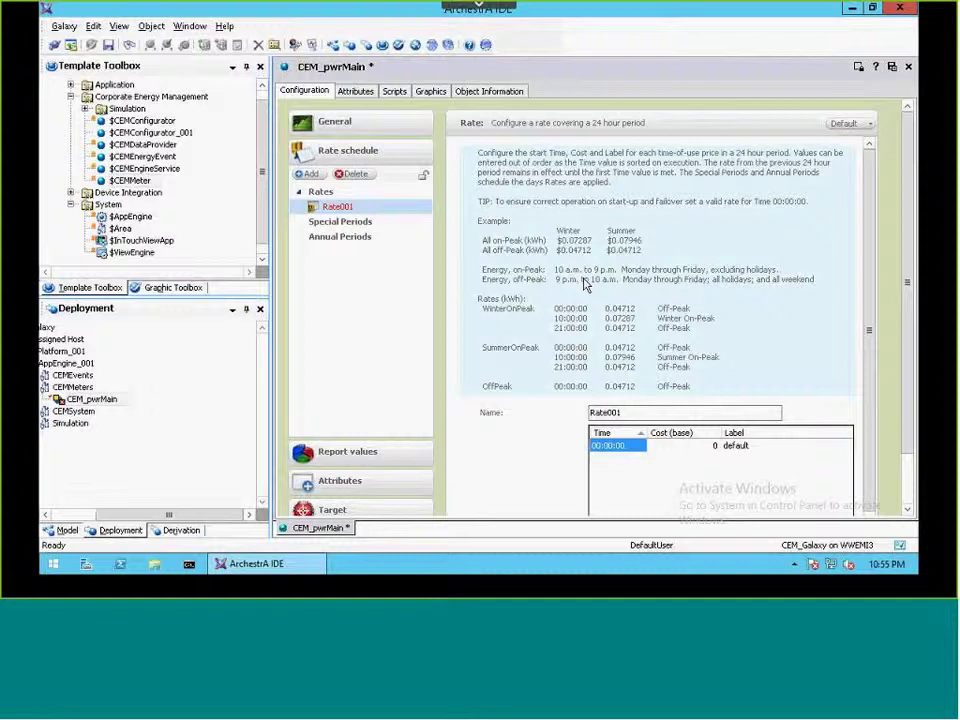
{"action": "left_click", "coordinate": [904, 497]}
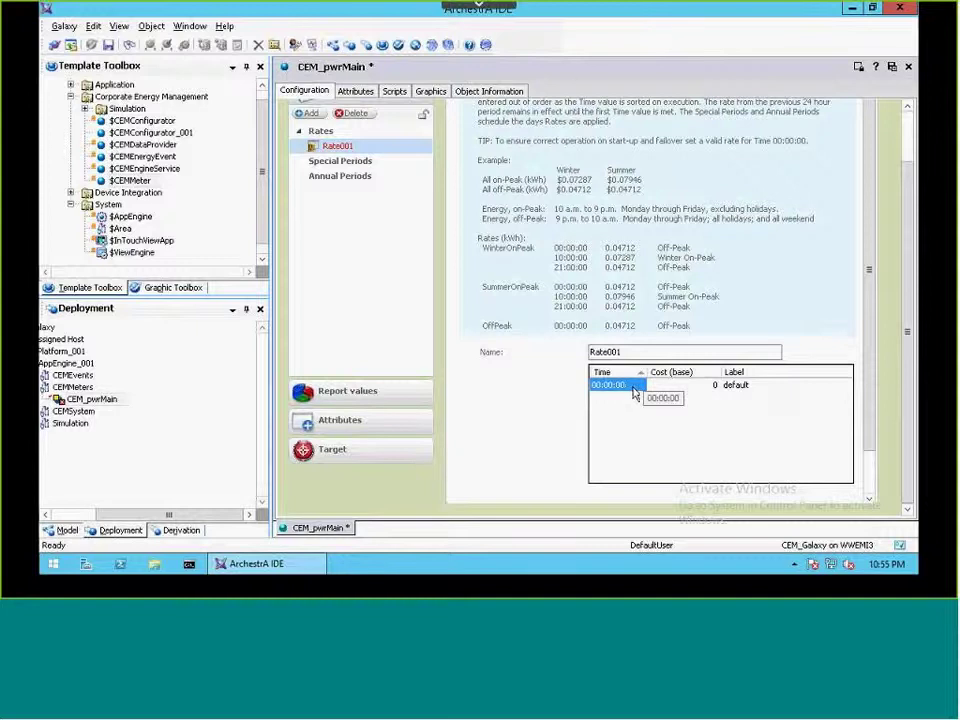
{"action": "left_click", "coordinate": [703, 386]}
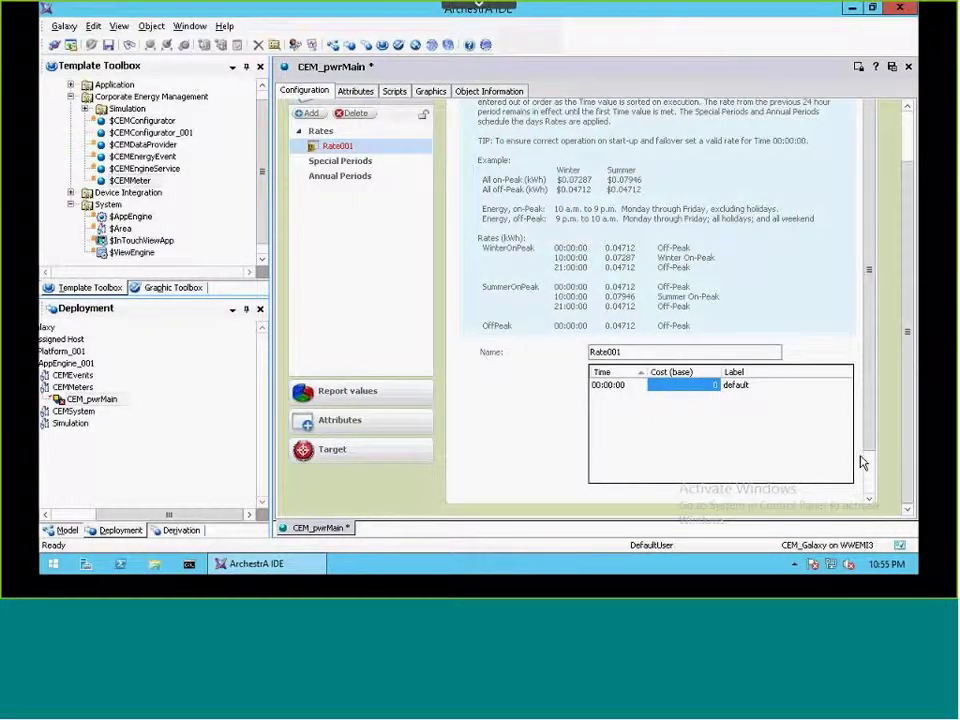
{"action": "type", "text": "0.1"}
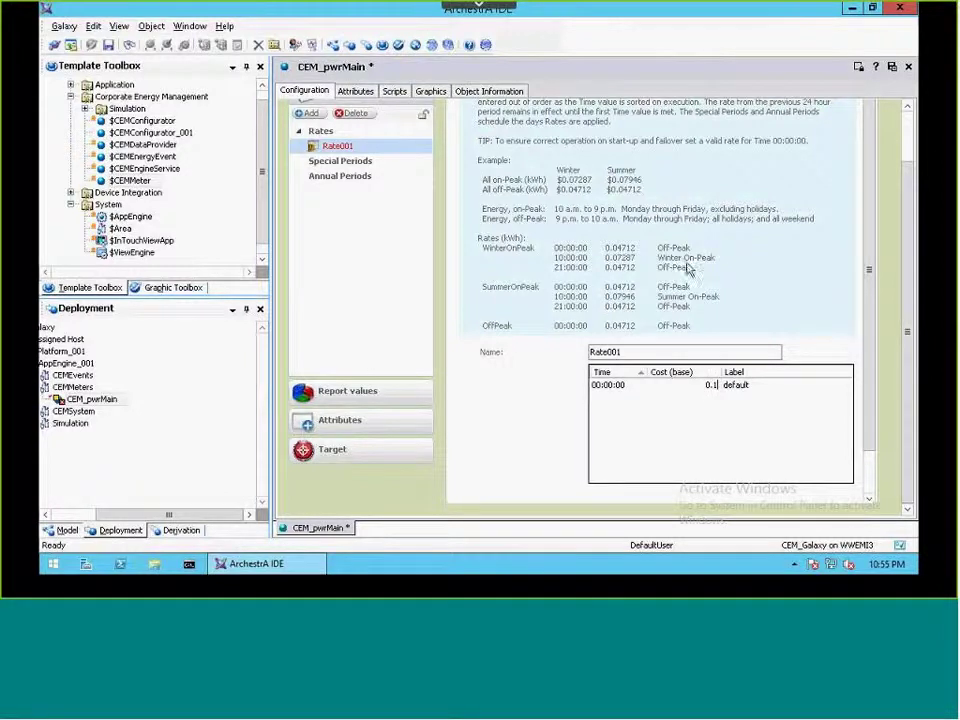
Add a 06:00:00 entry to the rate with a base cost of 0.15 and the label "Morning peak".
{"action": "left_click", "coordinate": [617, 400]}
{"action": "left_click", "coordinate": [618, 400]}
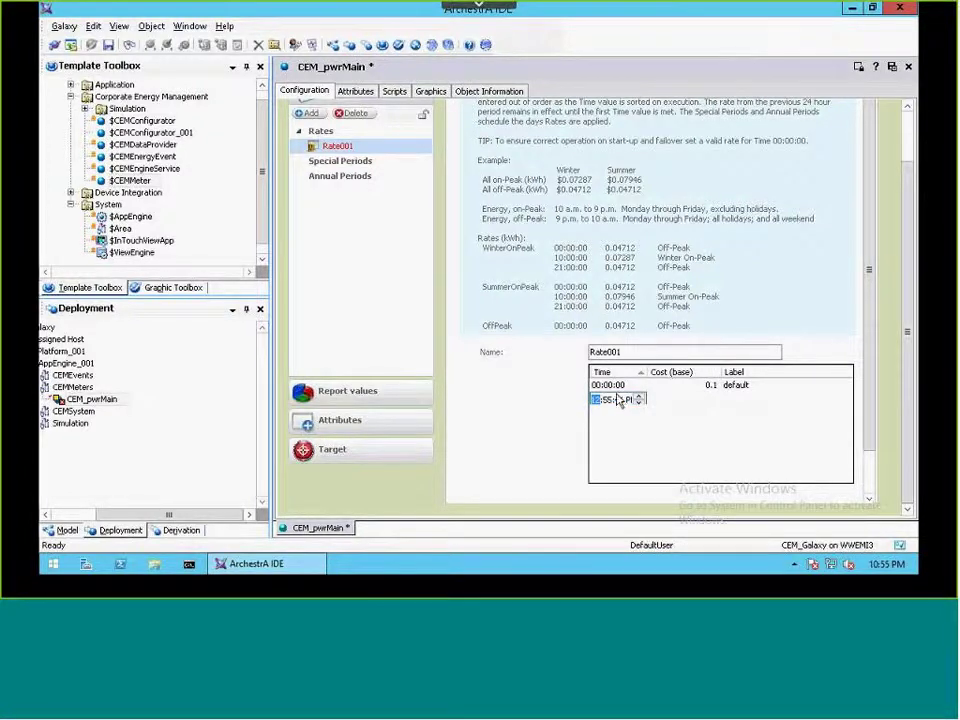
{"action": "left_click", "coordinate": [639, 402]}
{"action": "type", "text": "6"}
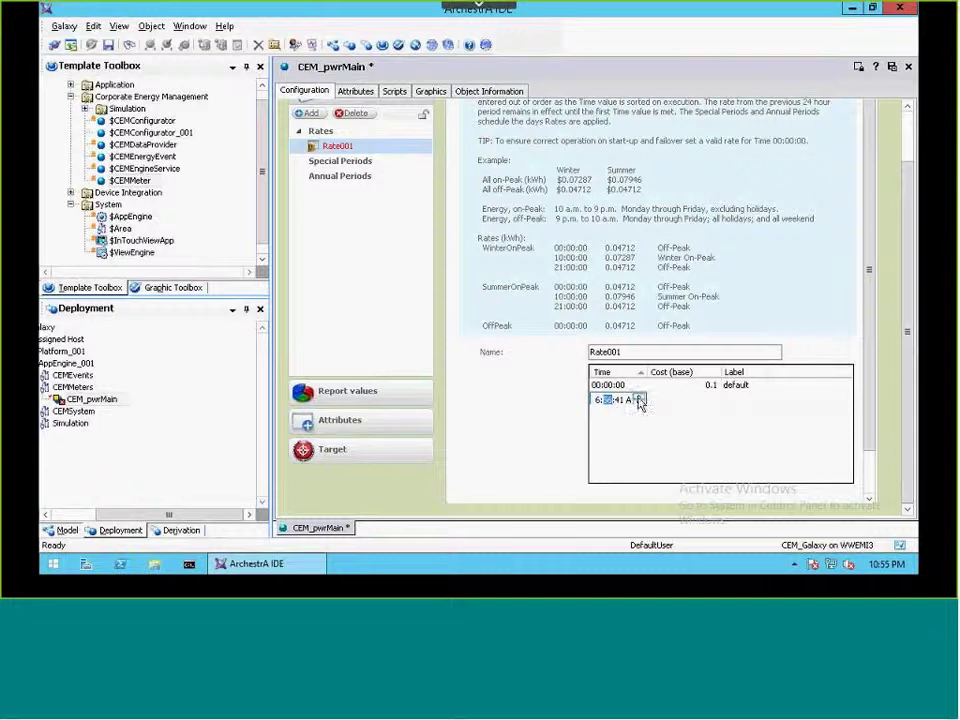
{"action": "type", "text": "30"}
{"action": "type", "text": "00"}
{"action": "key", "text": "Tab"}
{"action": "type", "text": "0.15"}
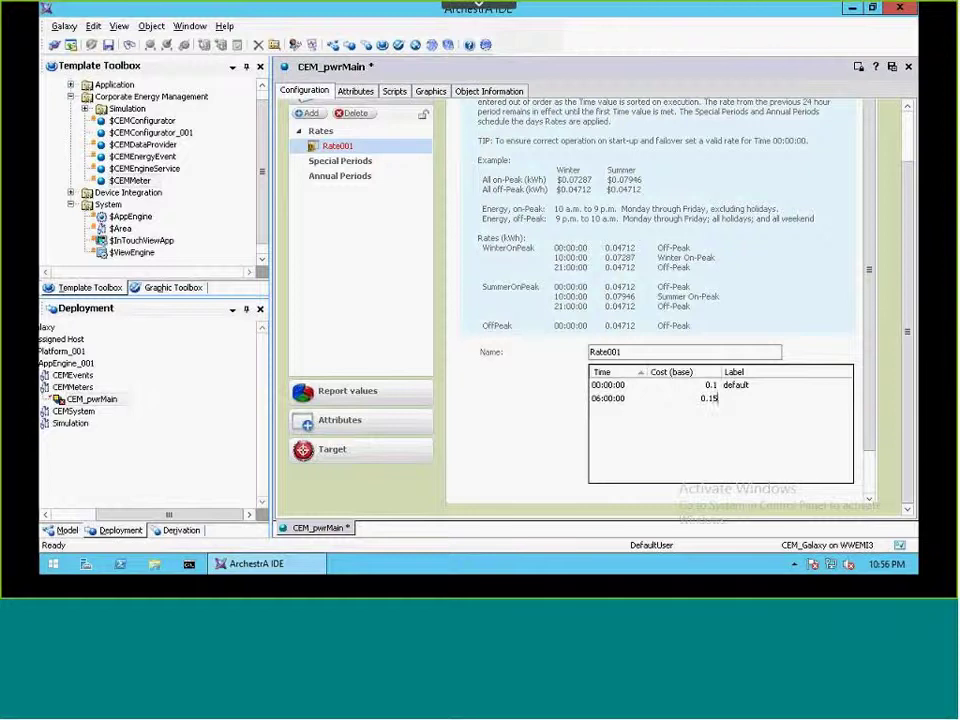
{"action": "left_click", "coordinate": [754, 407]}
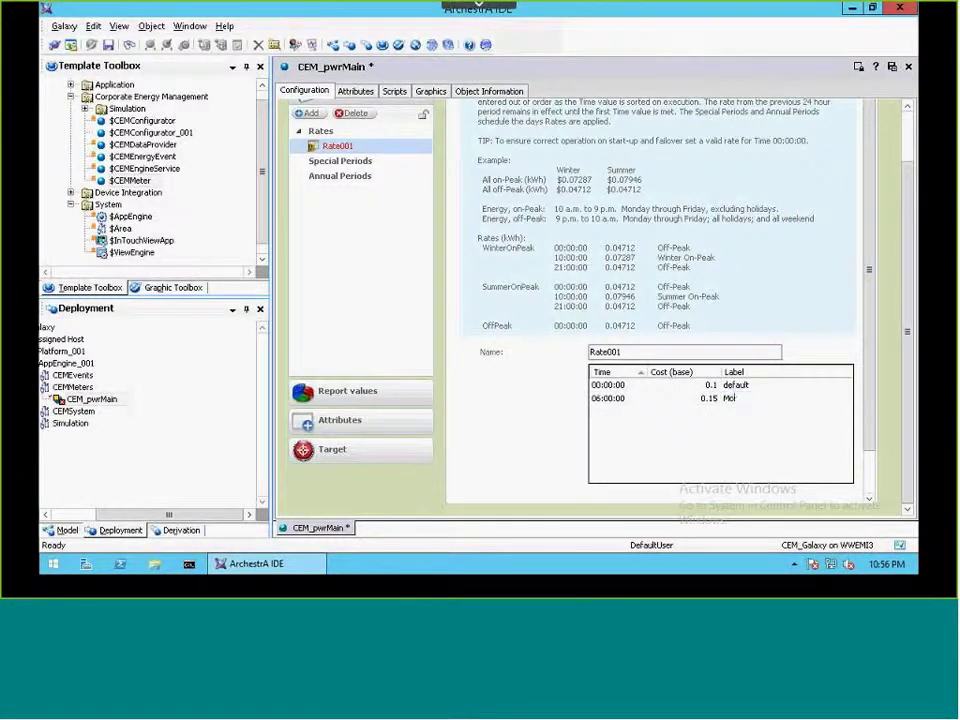
{"action": "type", "text": "Morning peak"}
{"action": "left_click", "coordinate": [635, 430]}
Add a 22:00:00 entry to the rate with a base cost of 0.1 and the label "Default".
{"action": "left_click", "coordinate": [610, 417]}
{"action": "left_click", "coordinate": [611, 416]}
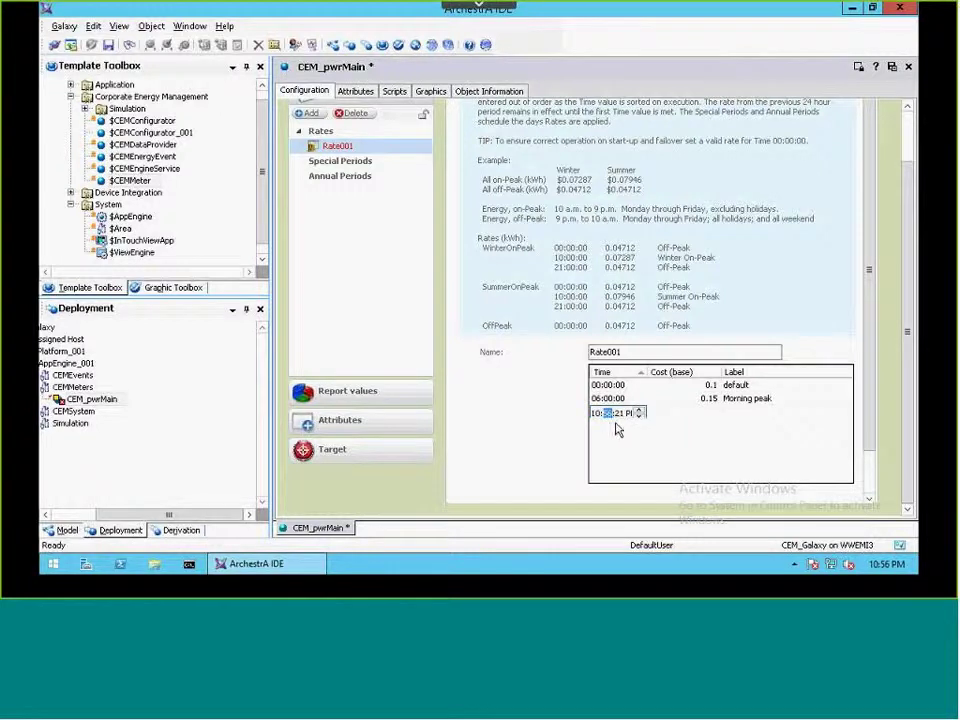
{"action": "type", "text": "00"}
{"action": "key", "text": "Tab"}
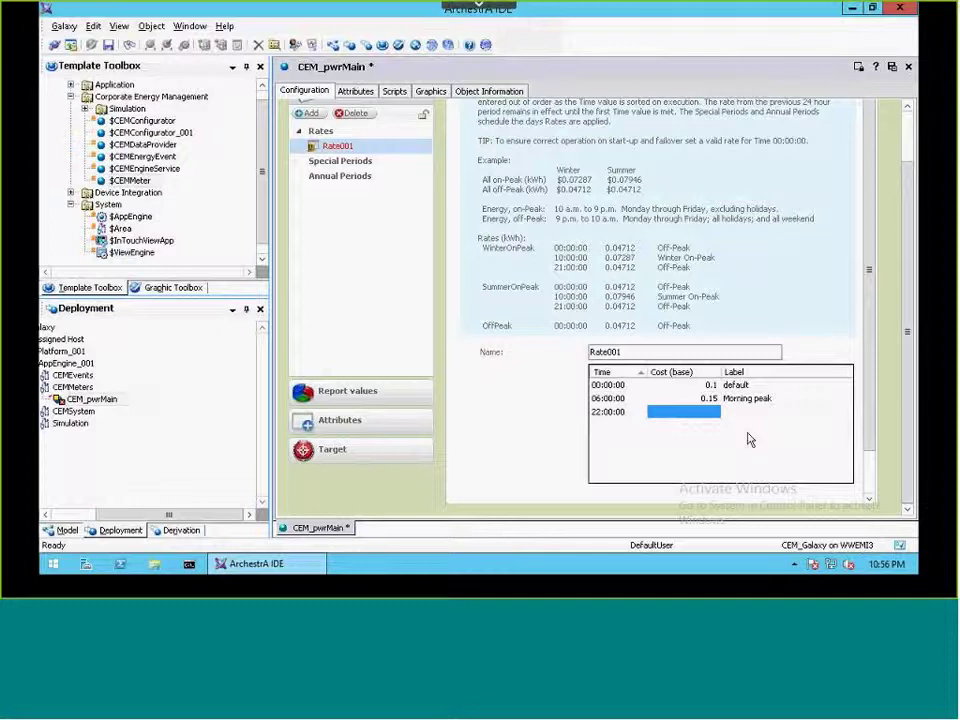
{"action": "type", "text": "0."}
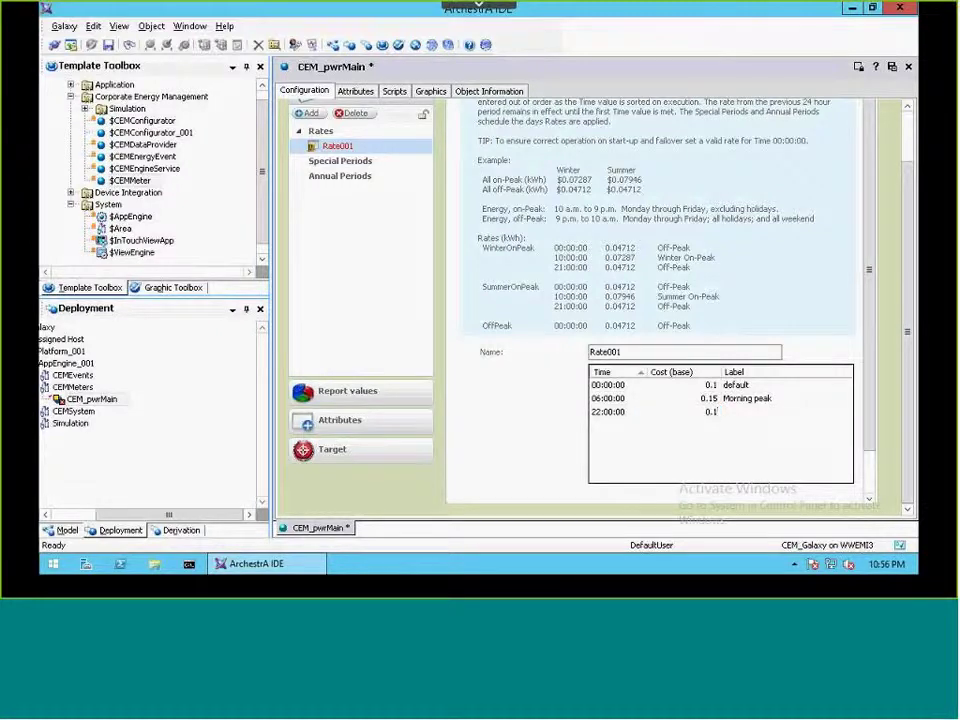
{"action": "type", "text": "1"}
{"action": "key", "text": "Tab"}
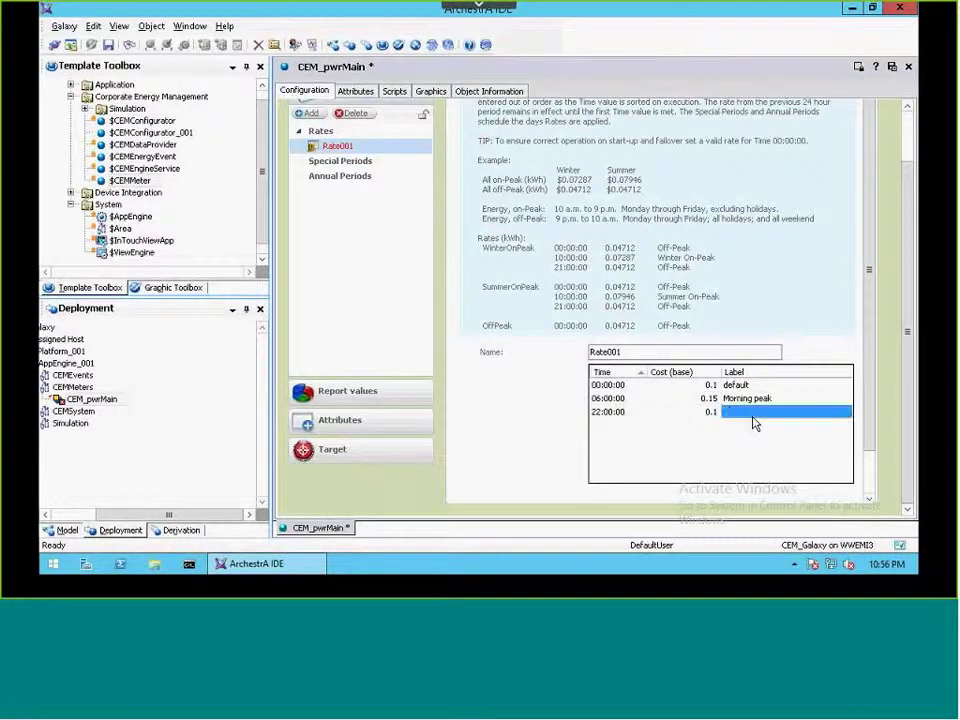
{"action": "type", "text": "Default"}
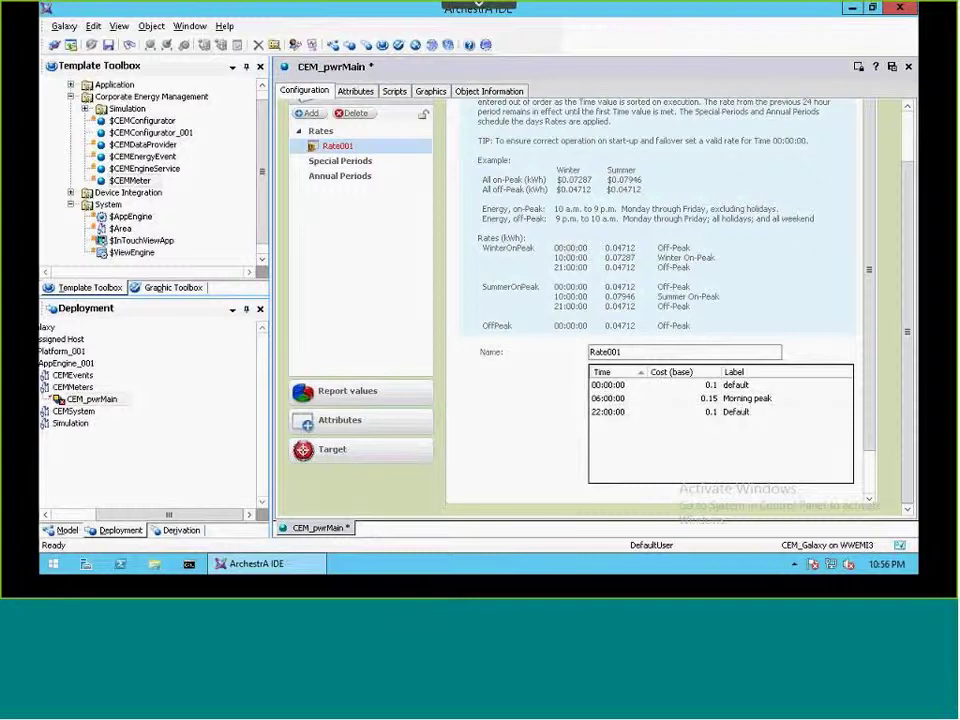
{"action": "left_click", "coordinate": [681, 433]}
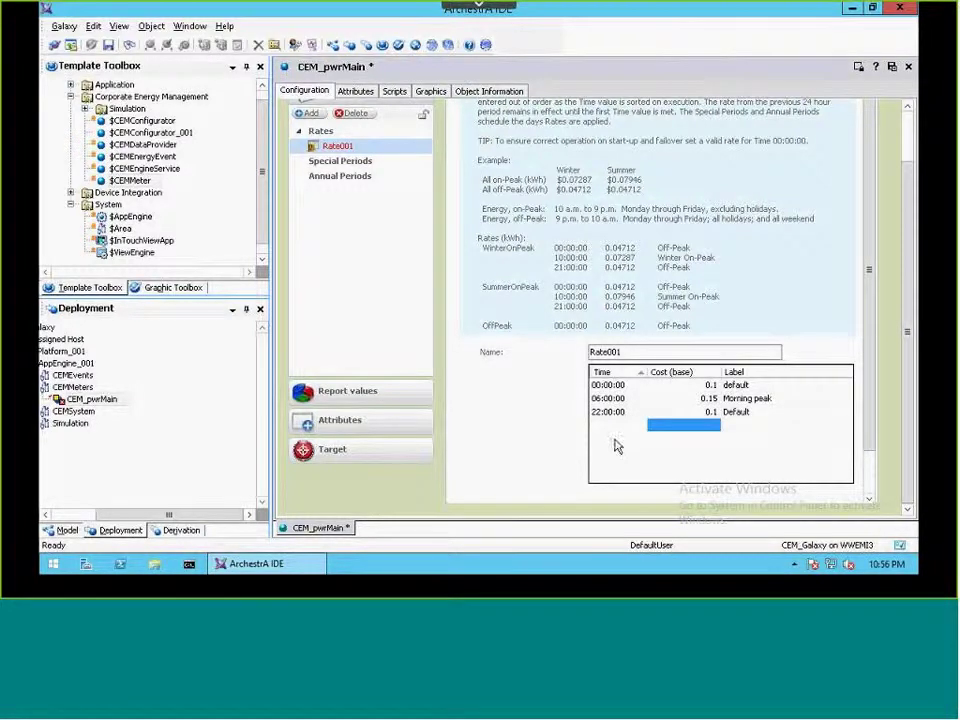
Add an annual period to the meter's rate schedule.
{"action": "left_click", "coordinate": [360, 180]}
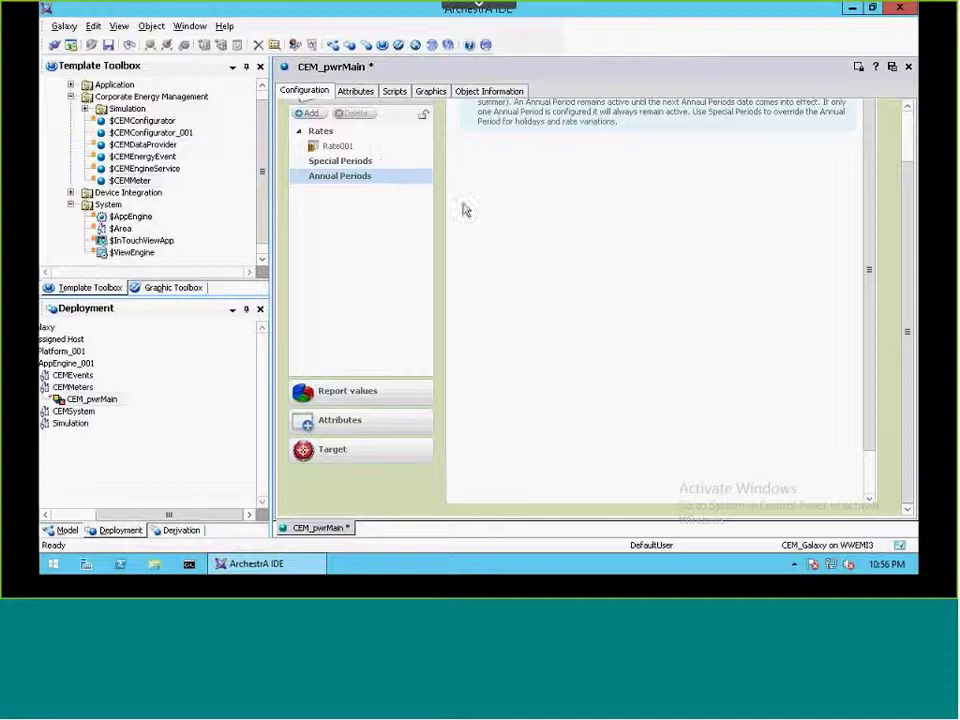
{"action": "left_click", "coordinate": [908, 124]}
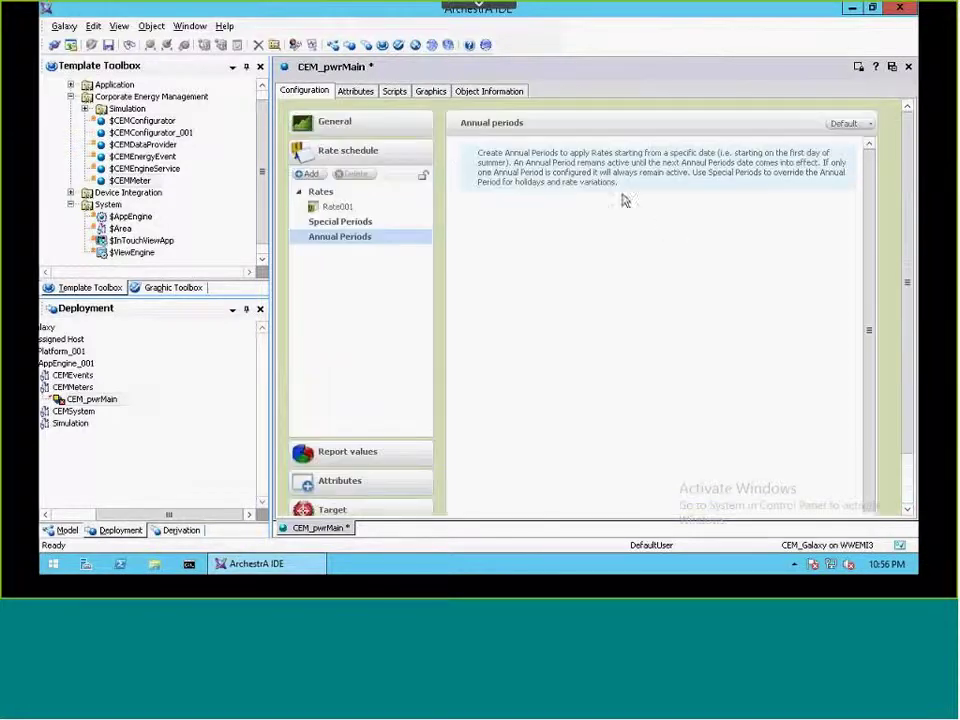
{"action": "left_click", "coordinate": [309, 175]}
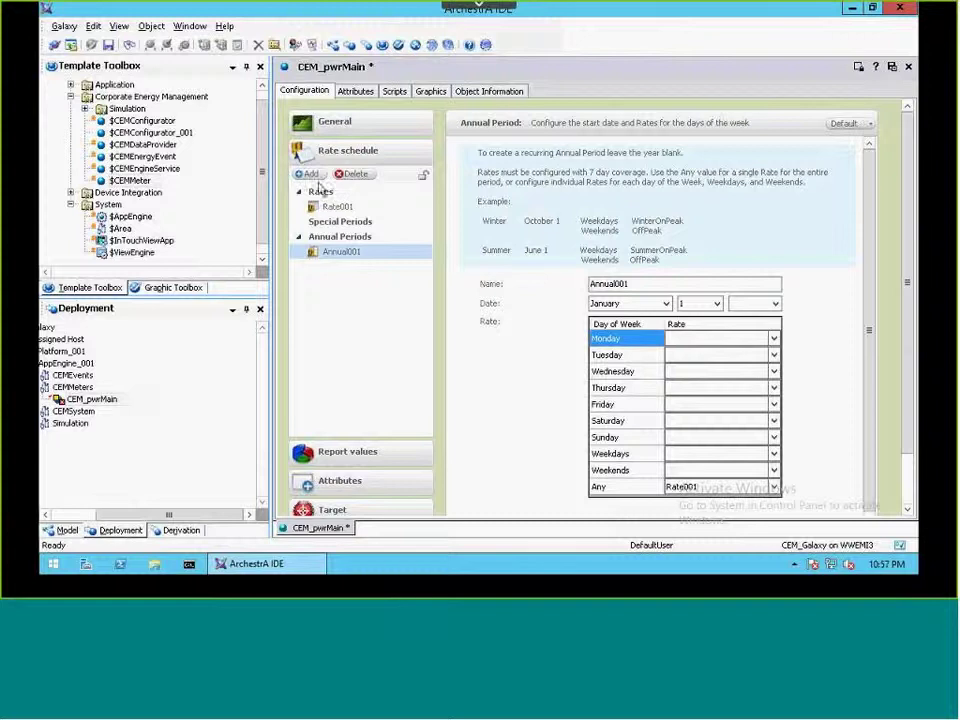
Save and check in the CEM_pwrMain meter without a target or comment, and deploy it.
{"action": "left_click", "coordinate": [363, 512]}
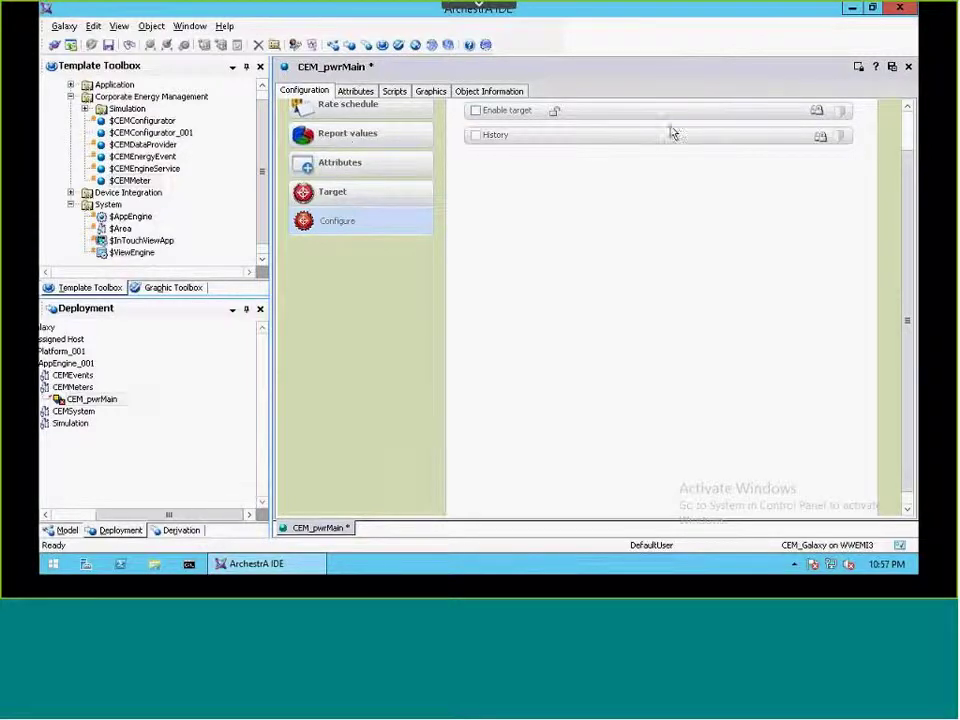
{"action": "scroll", "coordinate": [683, 100], "scroll_direction": "up", "scroll_amount": 2}
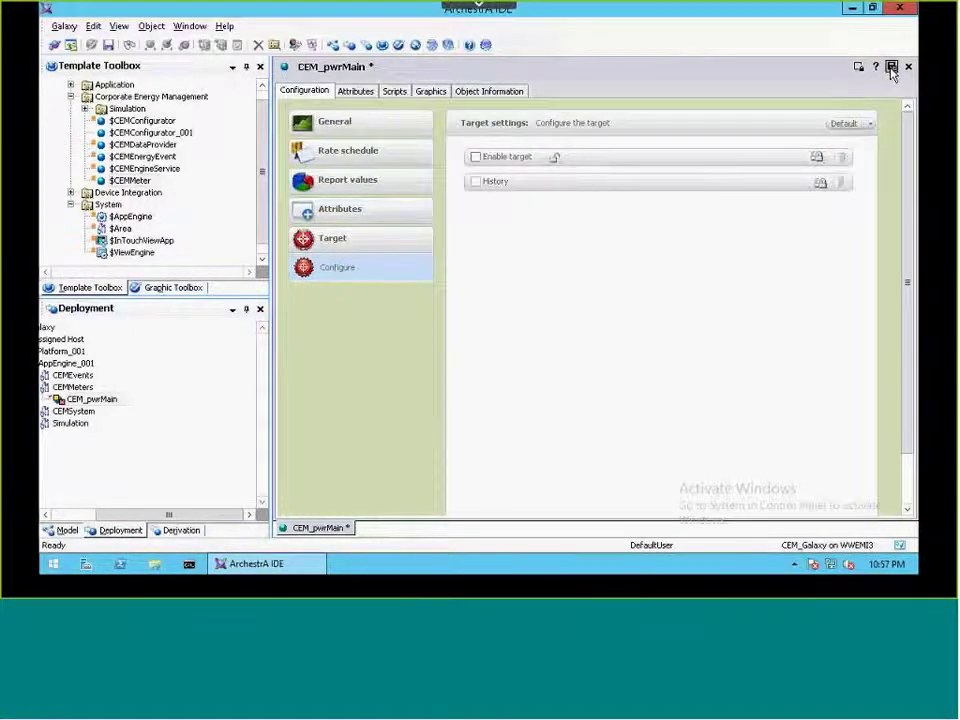
{"action": "left_click", "coordinate": [891, 67]}
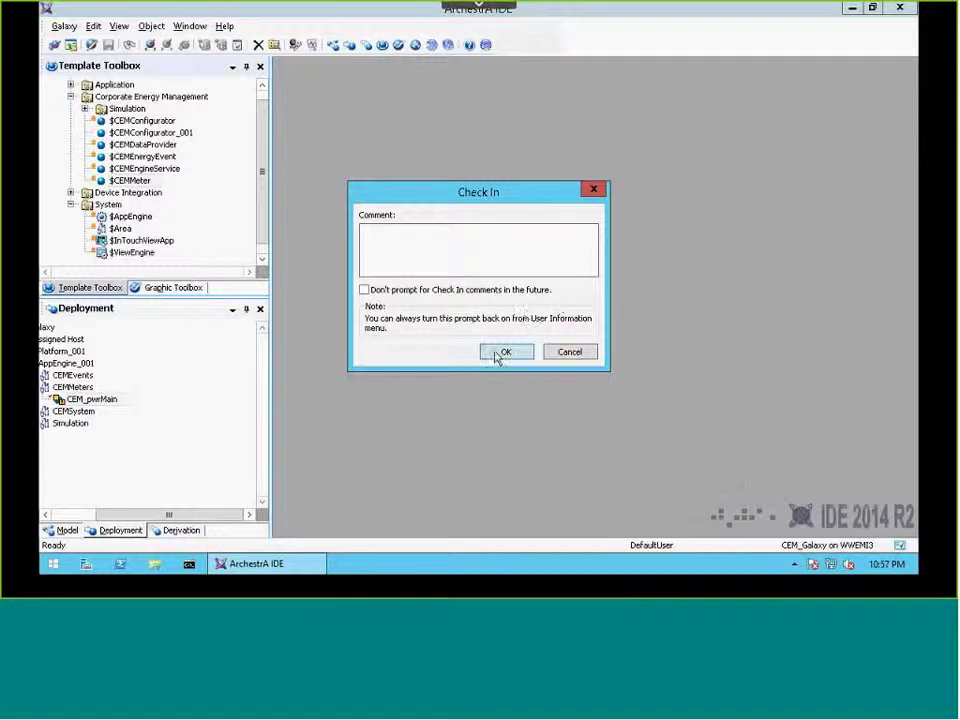
{"action": "left_click", "coordinate": [501, 352]}
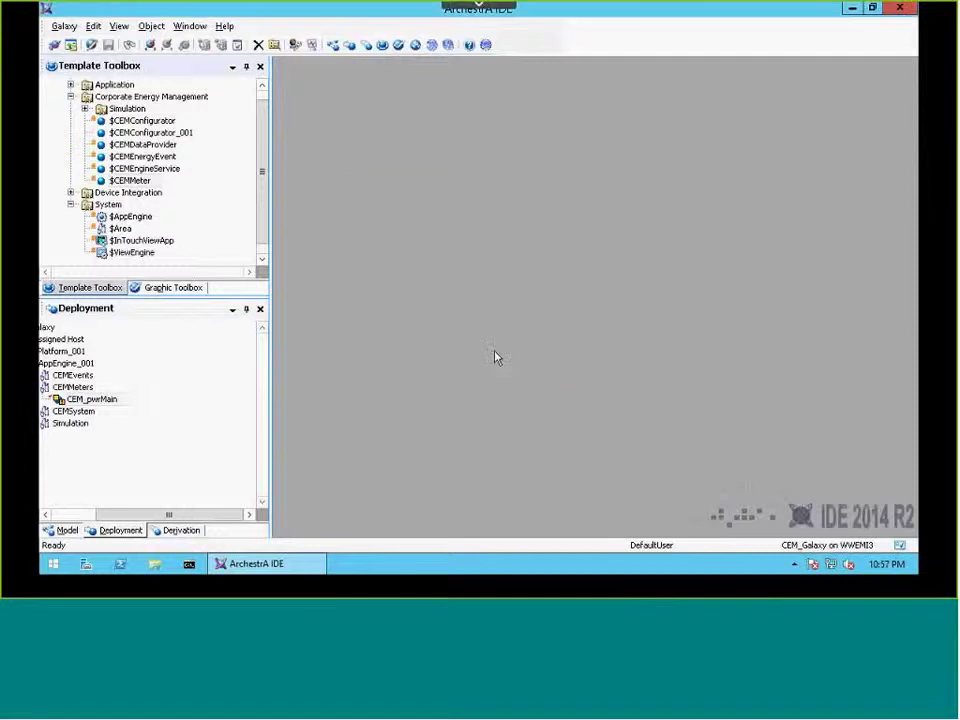
{"action": "right_click", "coordinate": [90, 400]}
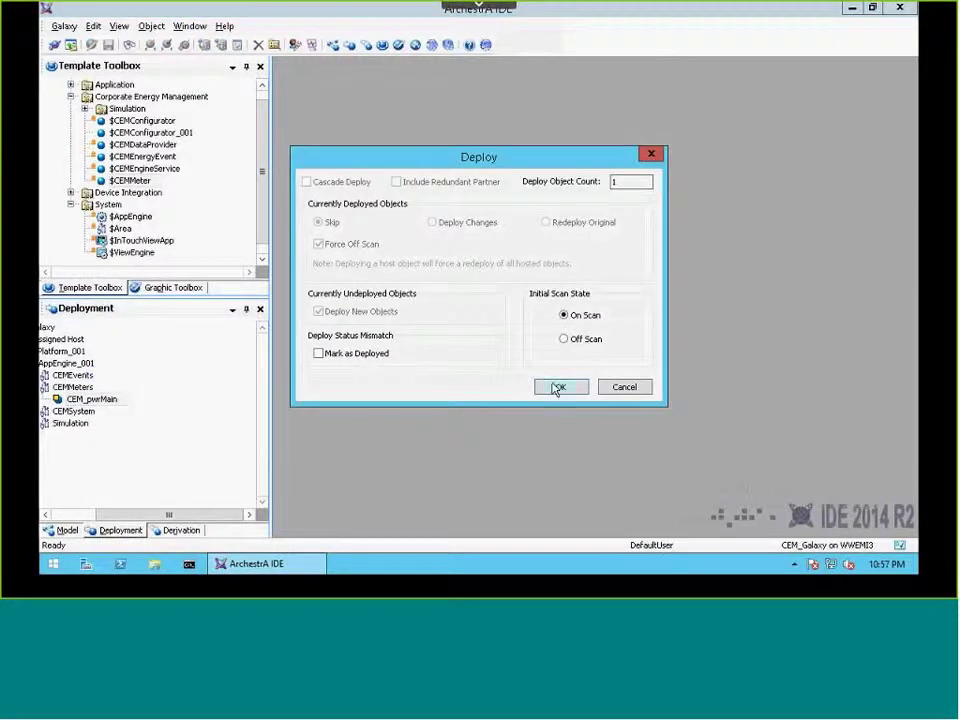
{"action": "left_click", "coordinate": [556, 388]}
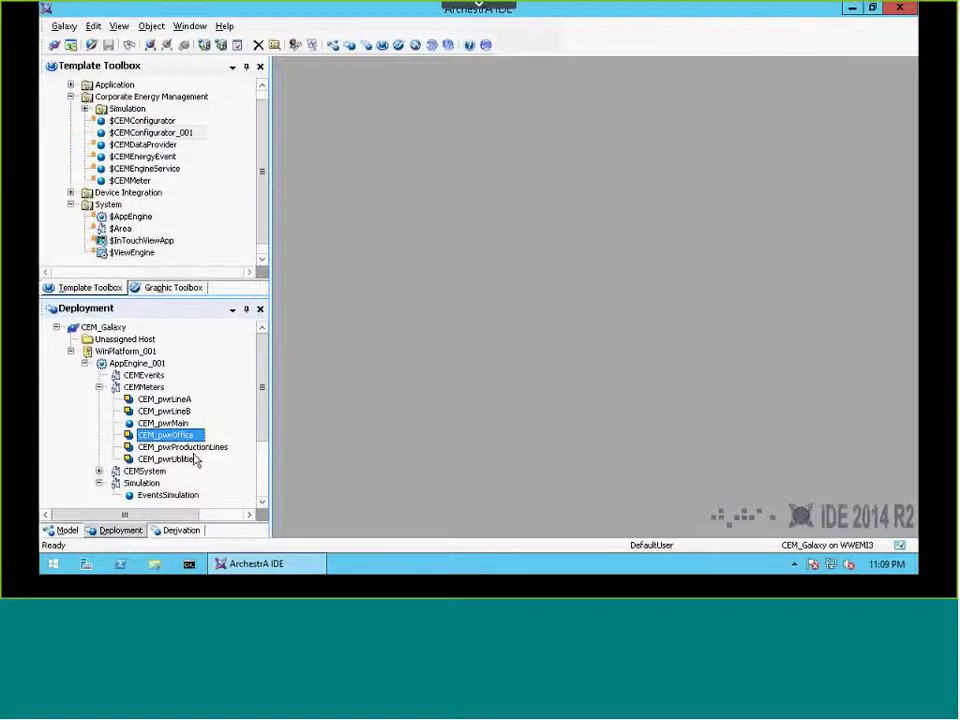
Undeploy the CEM_pwrMain meter with Force Off Scan enabled.
{"action": "right_click", "coordinate": [176, 423]}
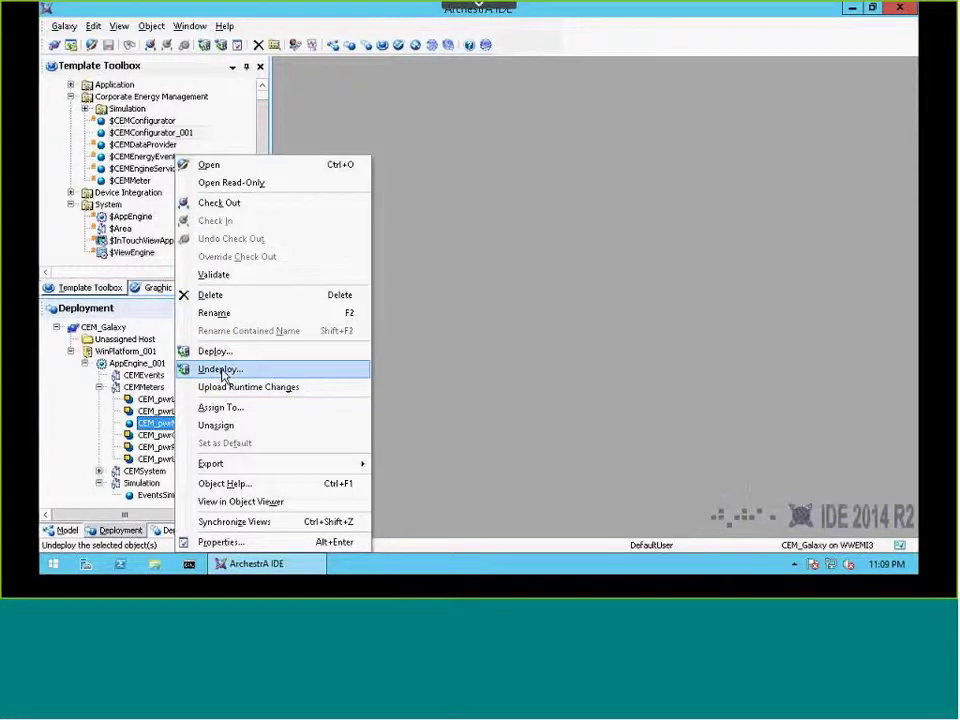
{"action": "left_click", "coordinate": [222, 370]}
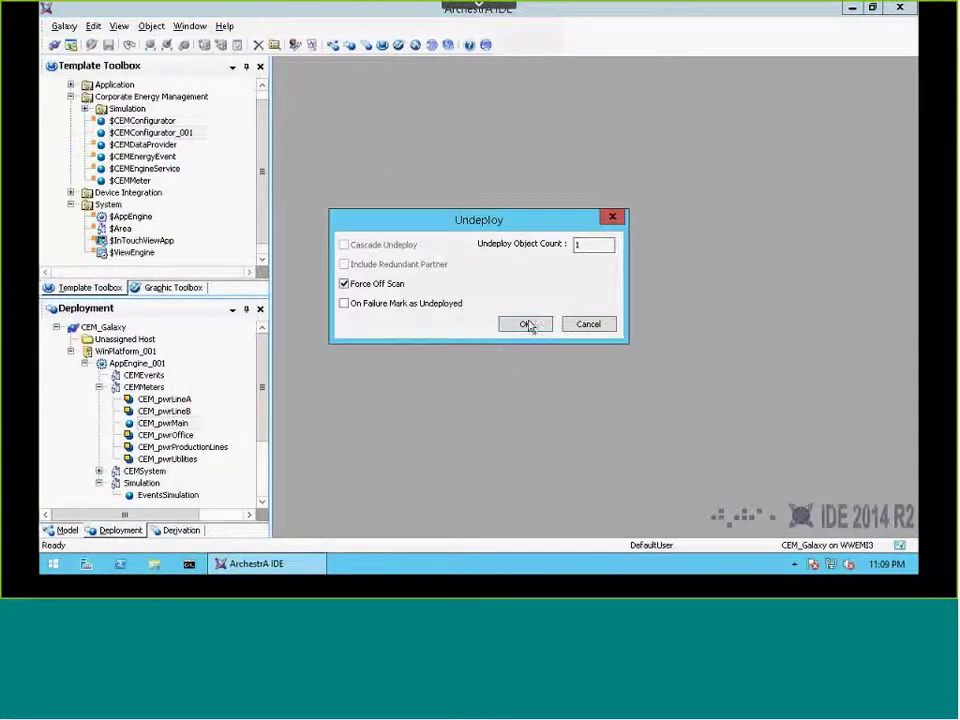
{"action": "left_click", "coordinate": [526, 326]}
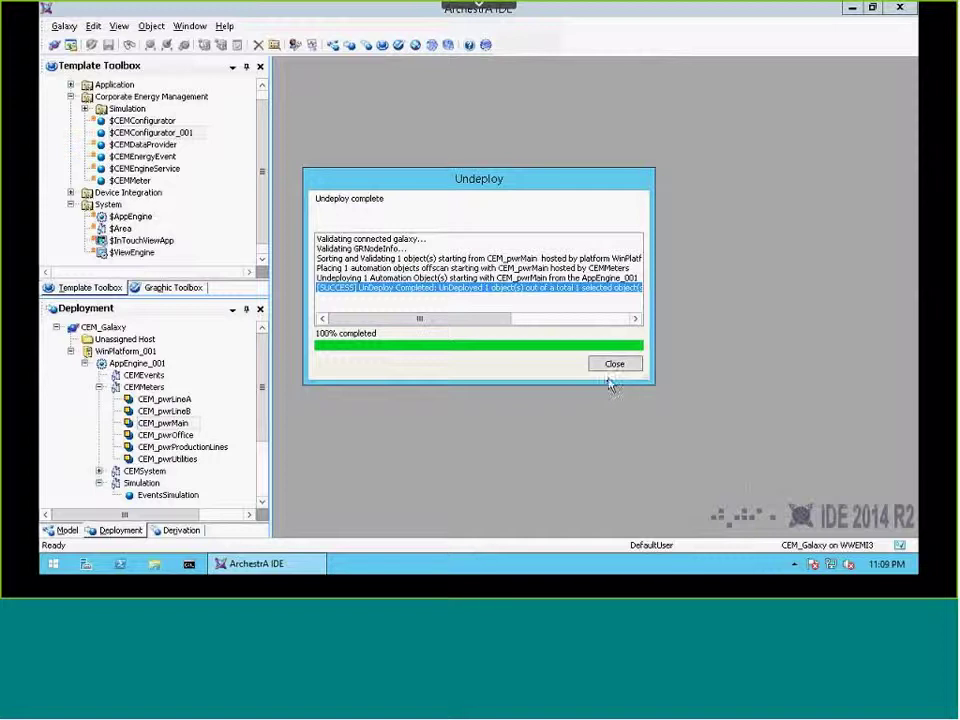
{"action": "left_click", "coordinate": [615, 364]}
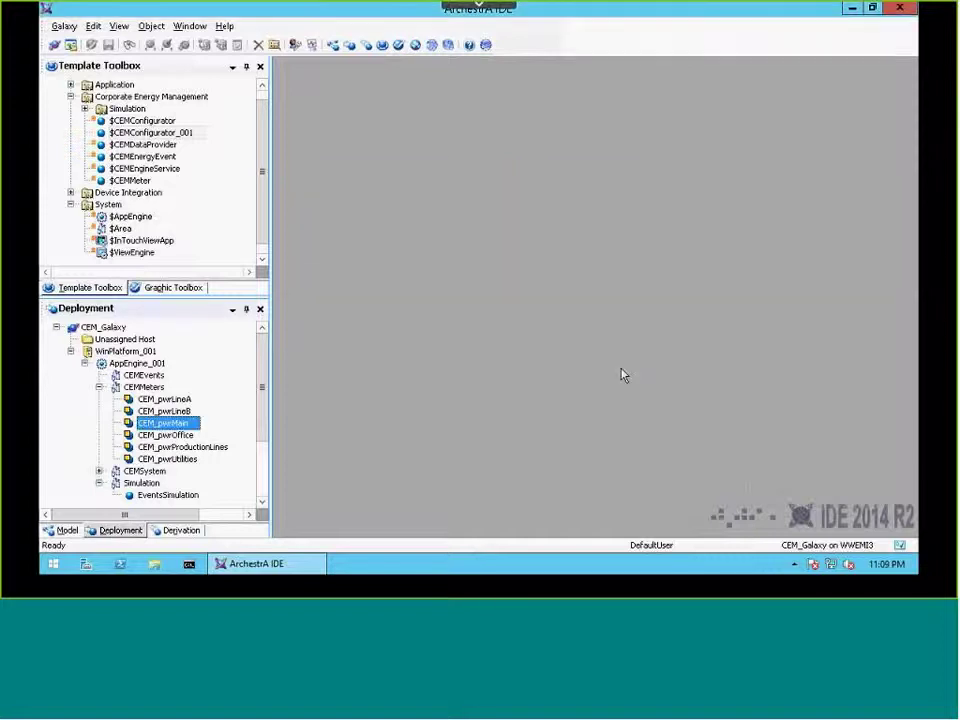
License all features for the galaxy's objects in Configure Object Licensing.
{"action": "left_click", "coordinate": [486, 47]}
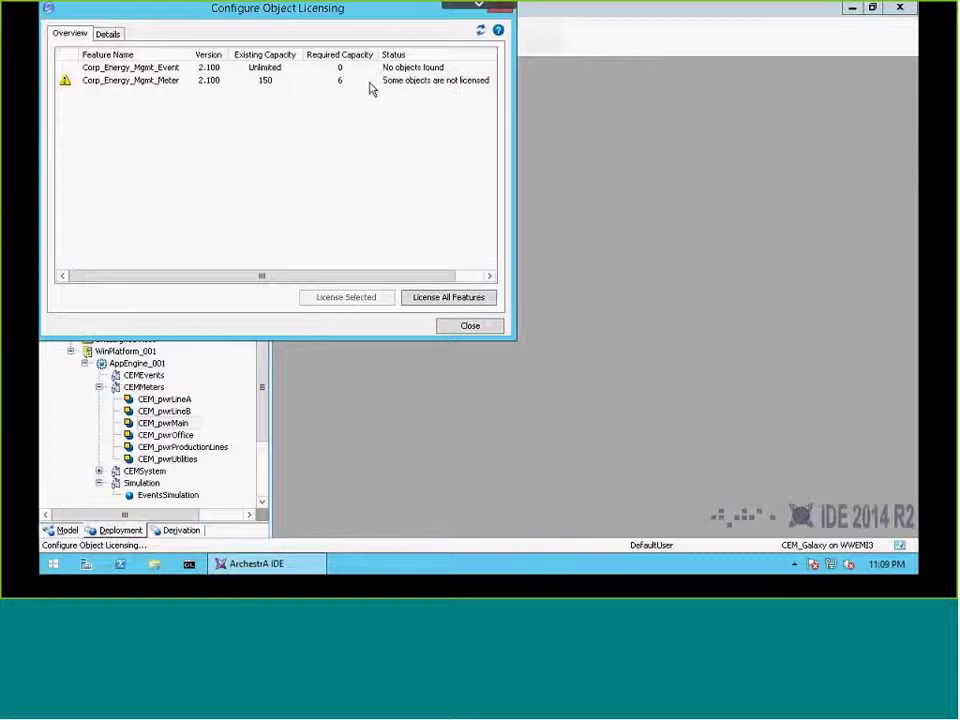
{"action": "left_click", "coordinate": [430, 300]}
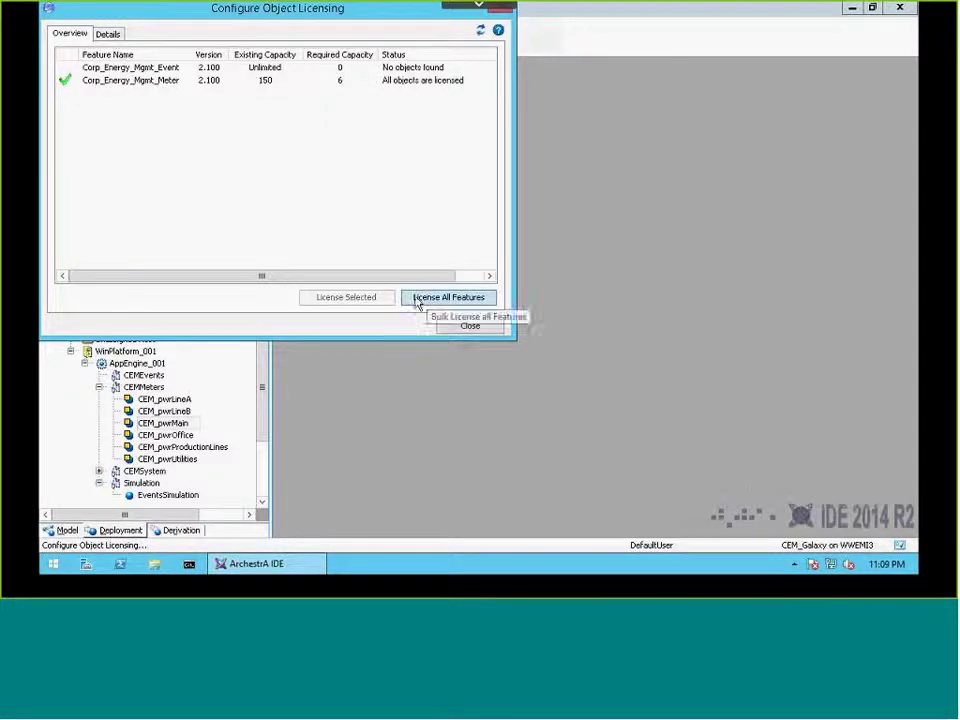
{"action": "left_click", "coordinate": [468, 328]}
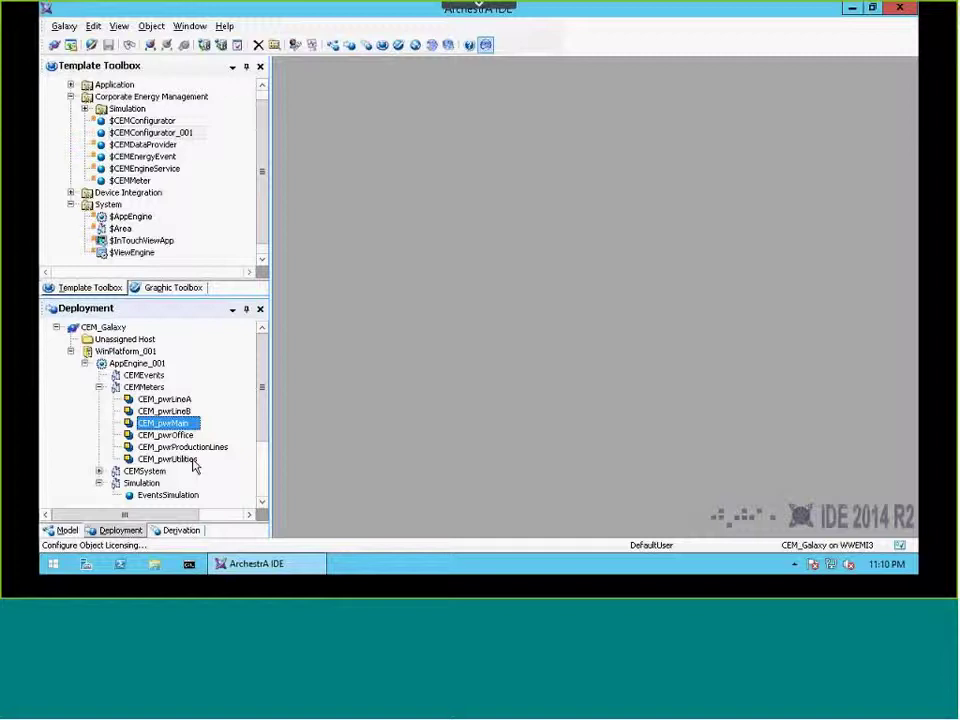
Open the CEM_pwrOffice meter, examine its general, consumption and demand settings, and close it.
{"action": "left_click", "coordinate": [190, 459]}
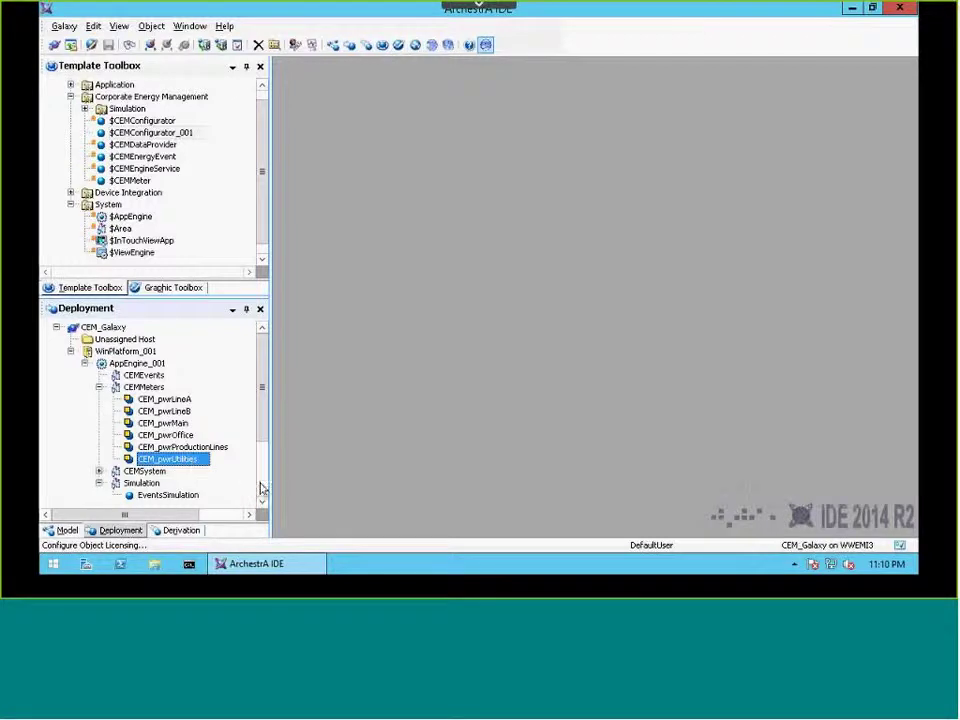
{"action": "scroll", "coordinate": [261, 489], "scroll_direction": "down", "scroll_amount": 3}
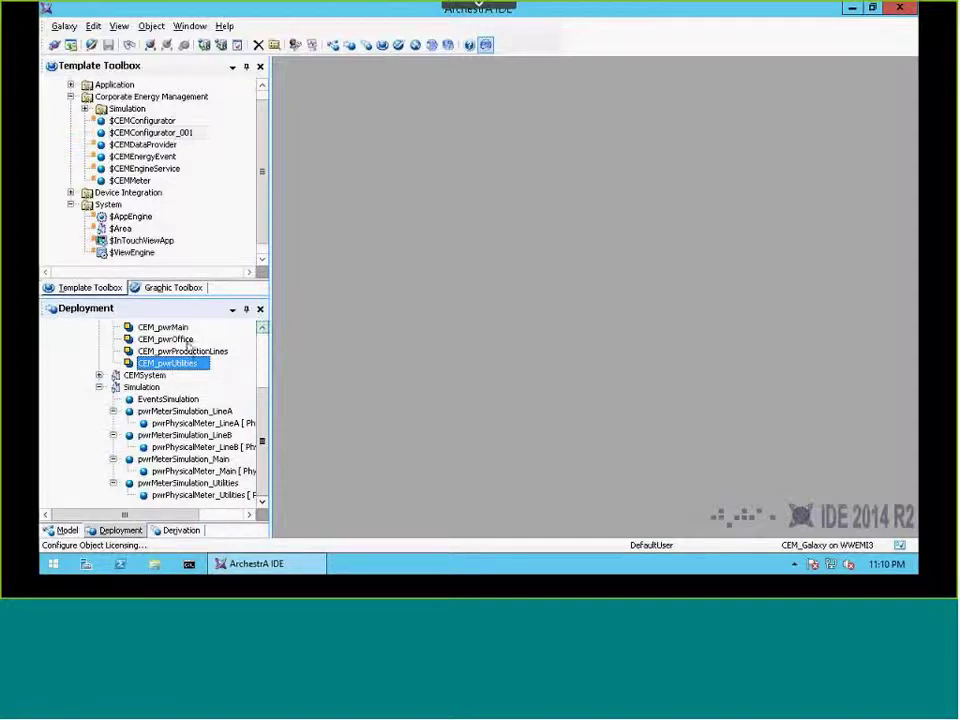
{"action": "left_click", "coordinate": [170, 340]}
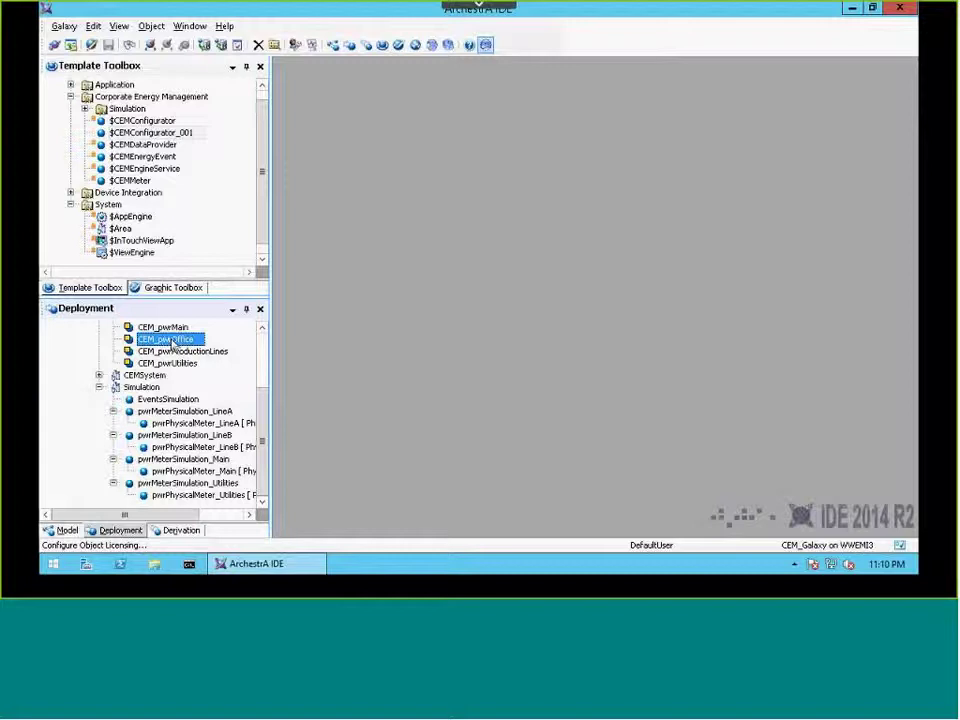
{"action": "double_click", "coordinate": [173, 342]}
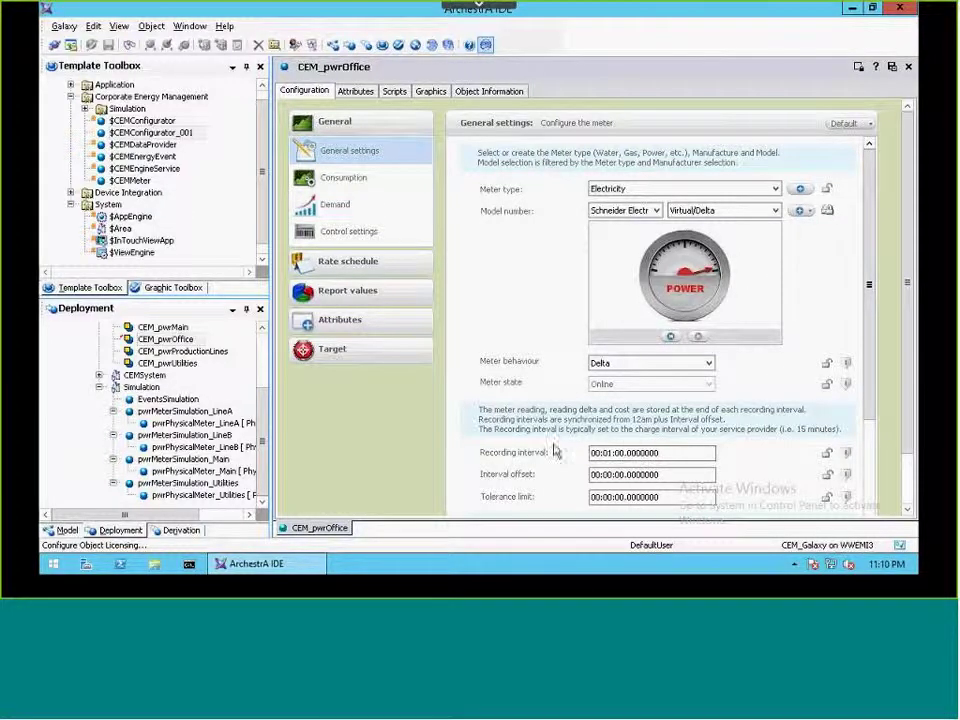
{"action": "left_click", "coordinate": [335, 182]}
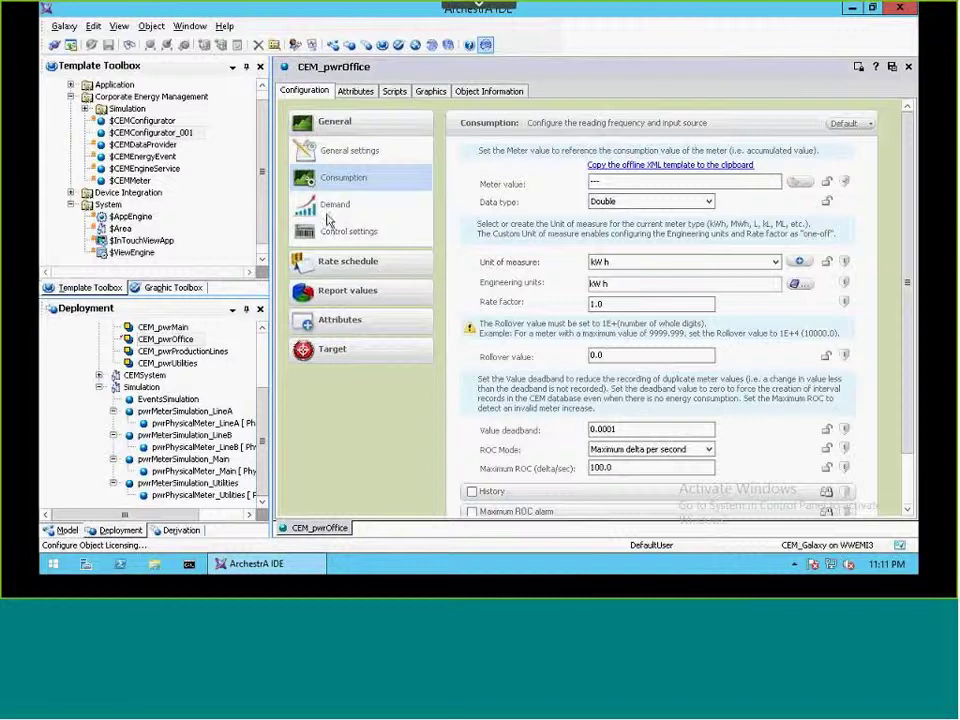
{"action": "left_click", "coordinate": [416, 216]}
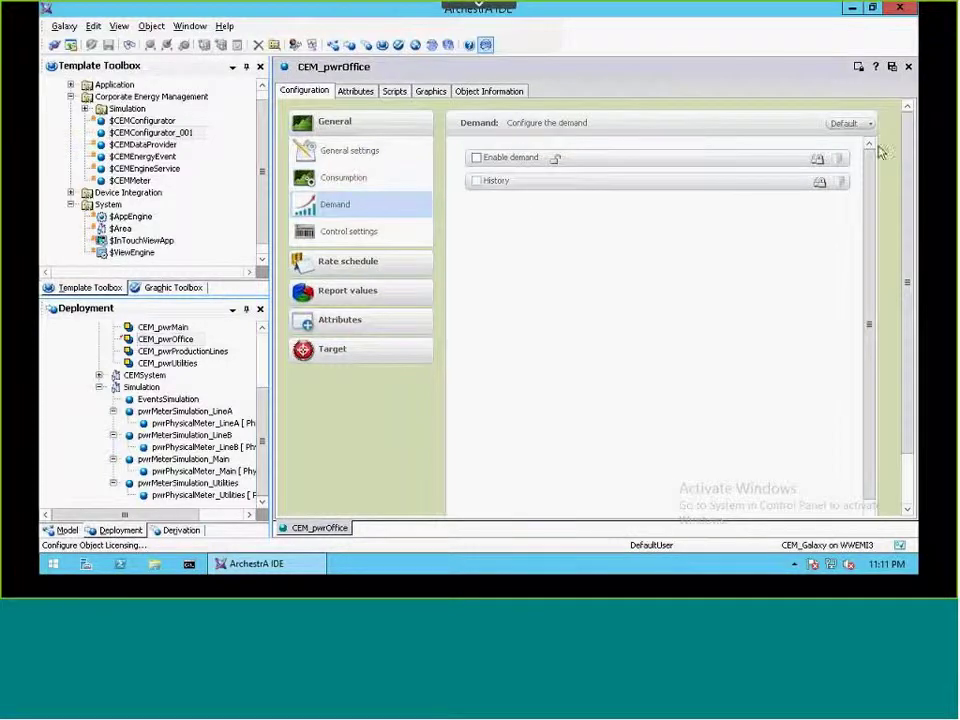
{"action": "left_click", "coordinate": [892, 67]}
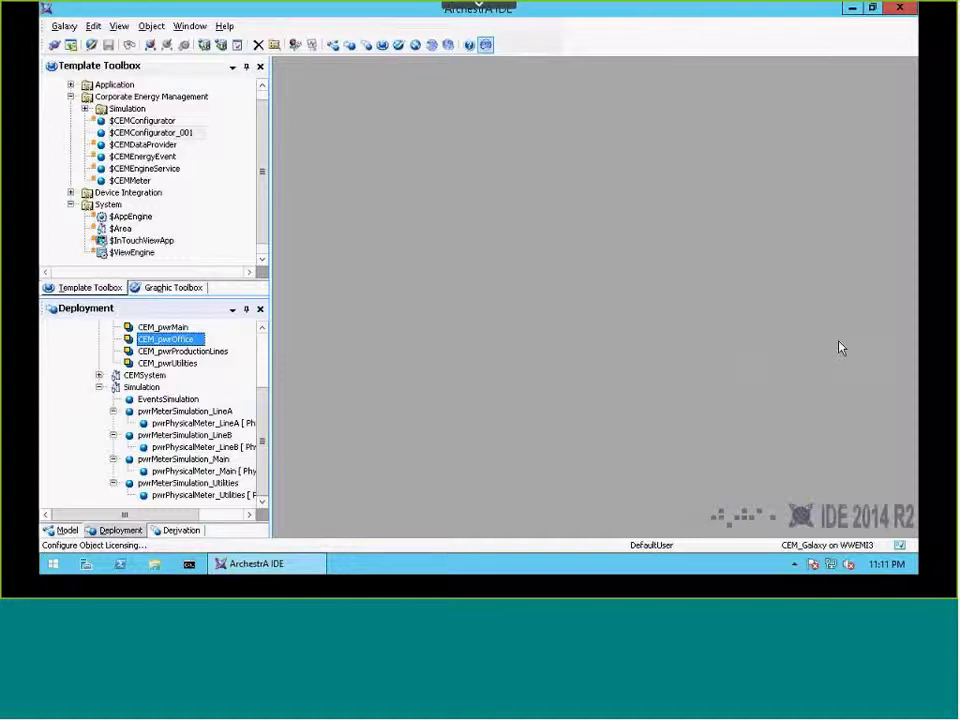
Open the meter hierarchy of $CEMConfigurator_001 and assign CEM_pwrMain directly under Physical Deployment.
{"action": "left_click", "coordinate": [183, 352]}
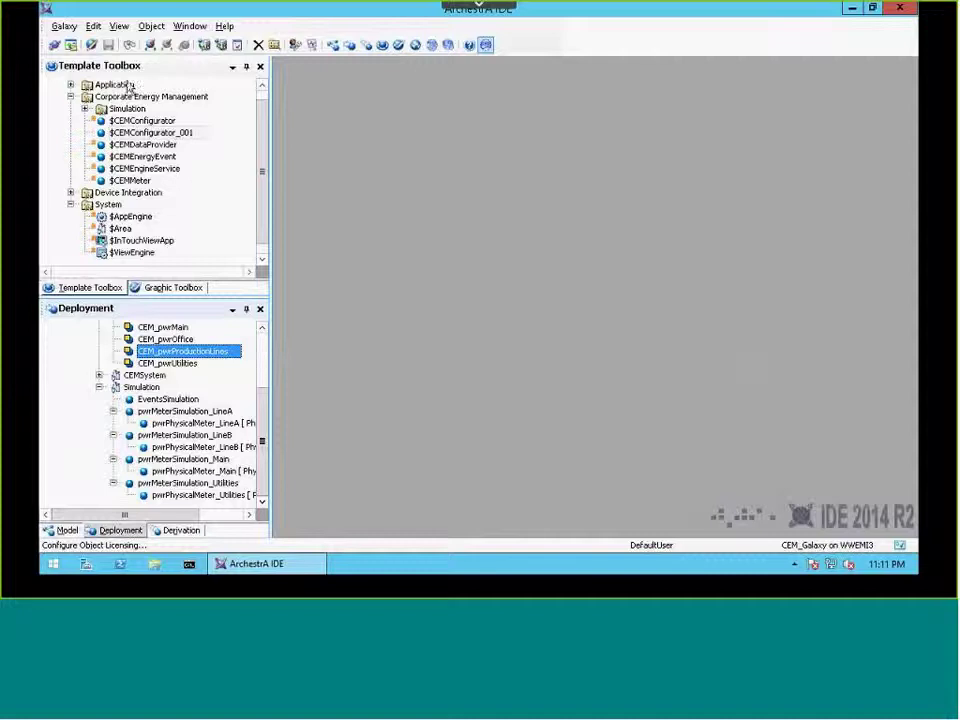
{"action": "left_click", "coordinate": [155, 134]}
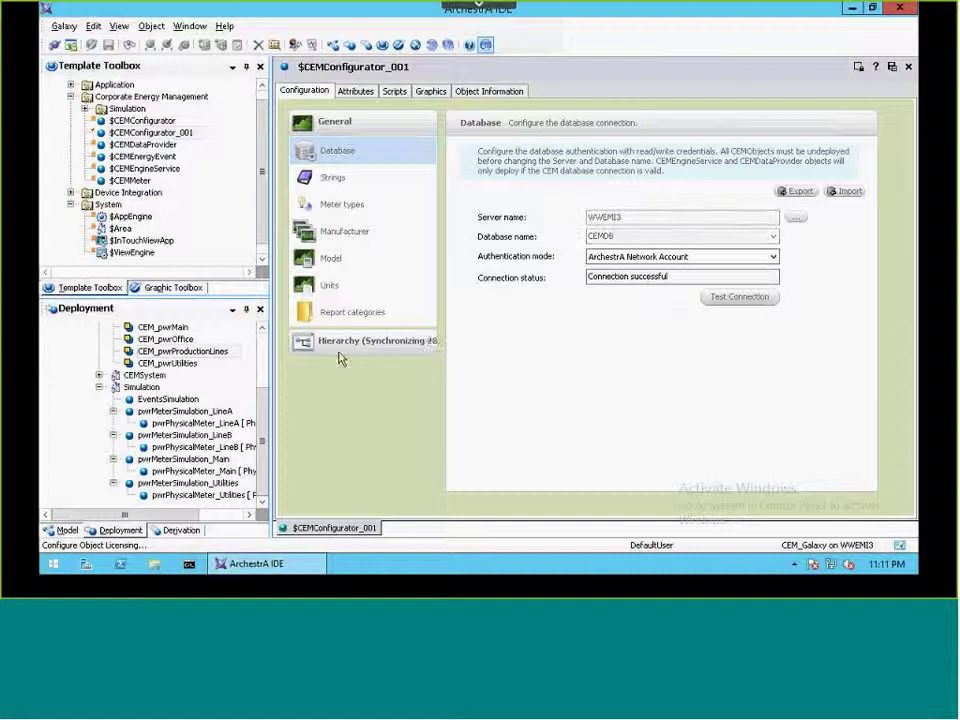
{"action": "left_click", "coordinate": [340, 346]}
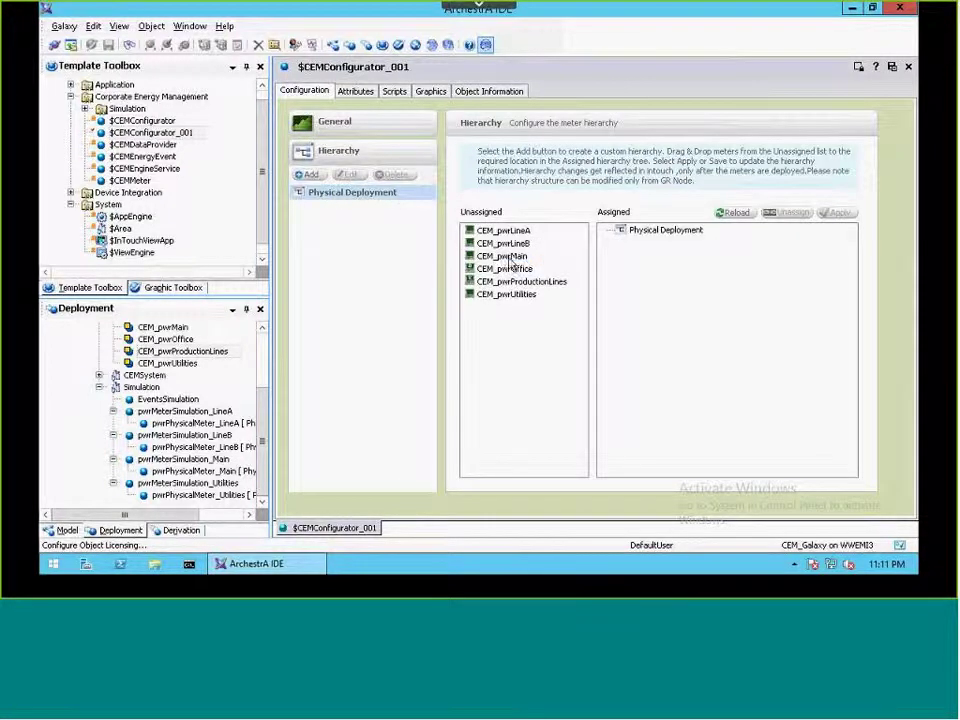
{"action": "left_click_drag", "start_coordinate": [502, 256], "coordinate": [660, 246]}
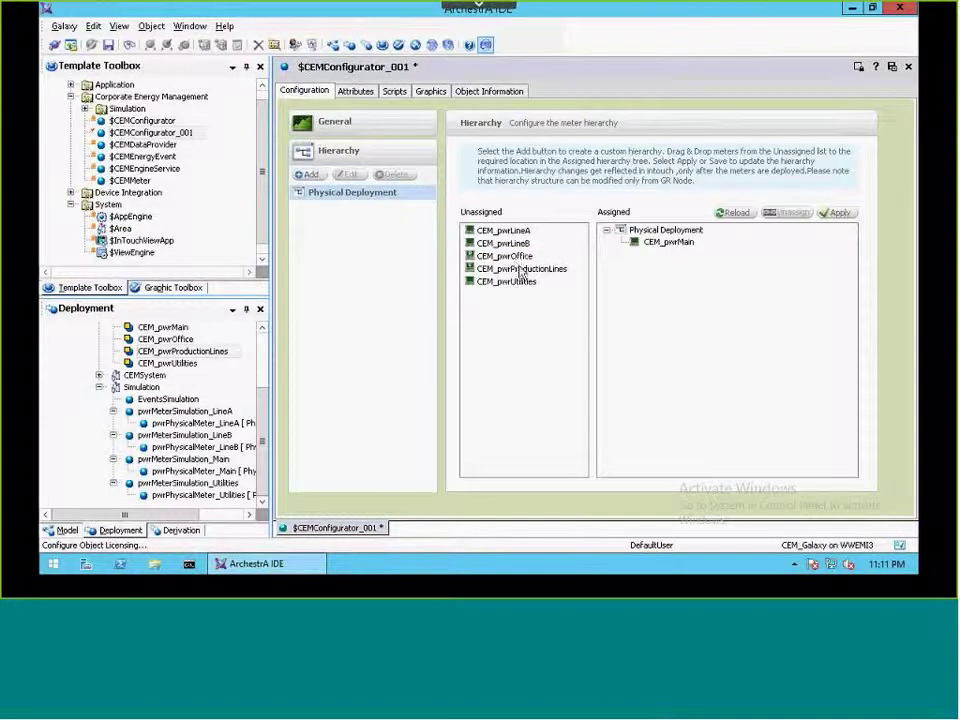
Assign CEM_pwrProductionLines, CEM_pwrUtilities and CEM_pwrOffice under CEM_pwrMain in the hierarchy.
{"action": "left_click_drag", "start_coordinate": [525, 269], "coordinate": [683, 251]}
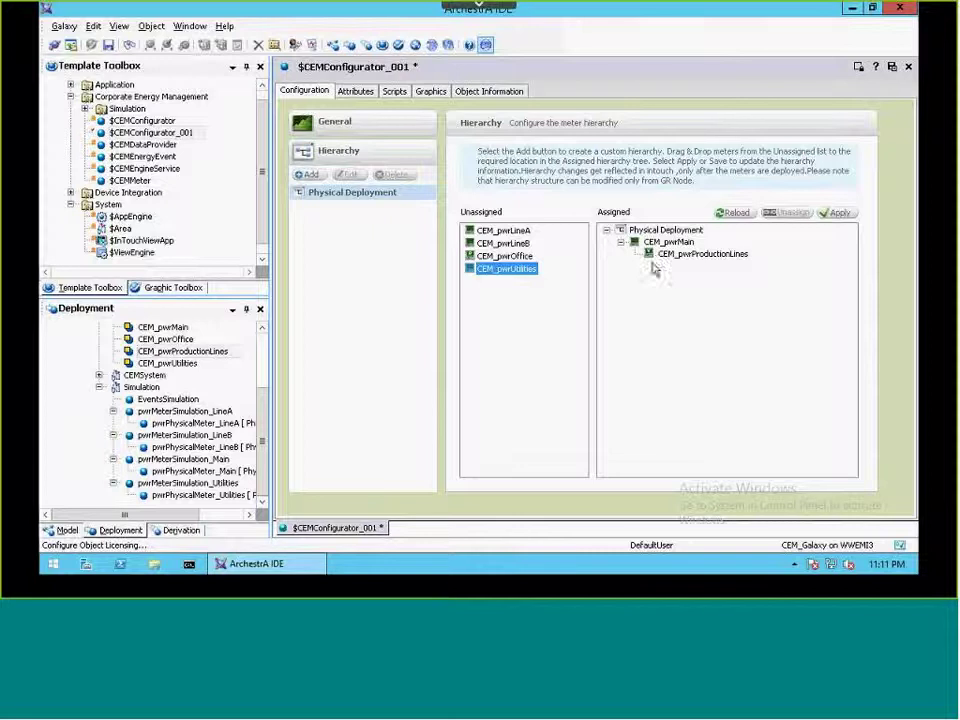
{"action": "left_click_drag", "start_coordinate": [497, 270], "coordinate": [664, 257]}
{"action": "left_click_drag", "start_coordinate": [499, 257], "coordinate": [622, 278]}
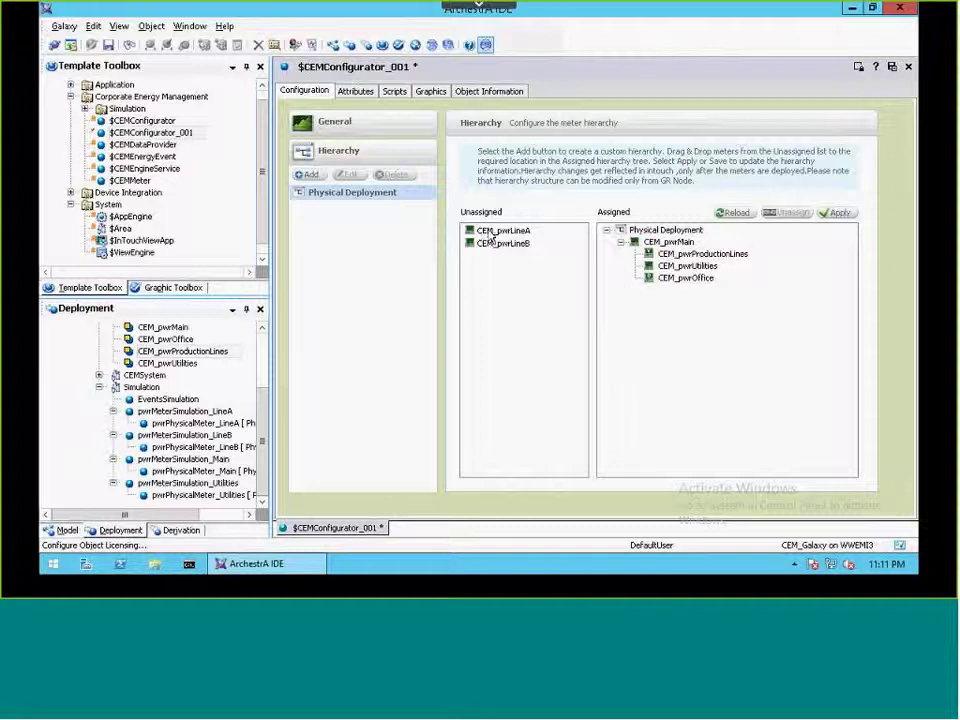
Assign CEM_pwrLineA and CEM_pwrLineB under CEM_pwrProductionLines in the Physical Deployment hierarchy.
{"action": "left_click_drag", "start_coordinate": [748, 261], "coordinate": [745, 258]}
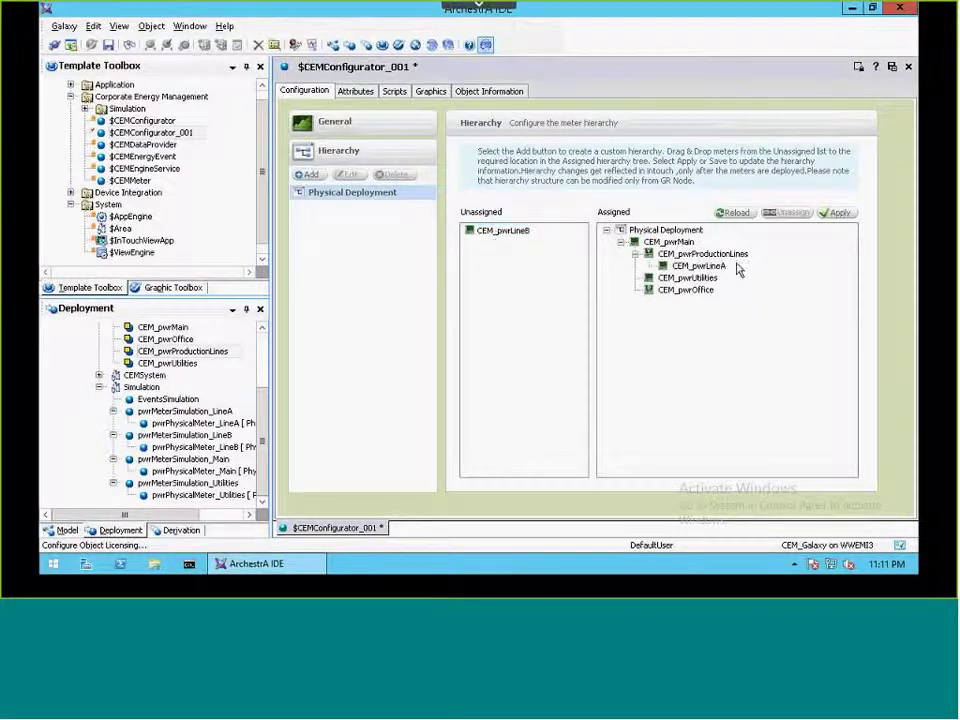
{"action": "left_click_drag", "start_coordinate": [497, 236], "coordinate": [716, 268]}
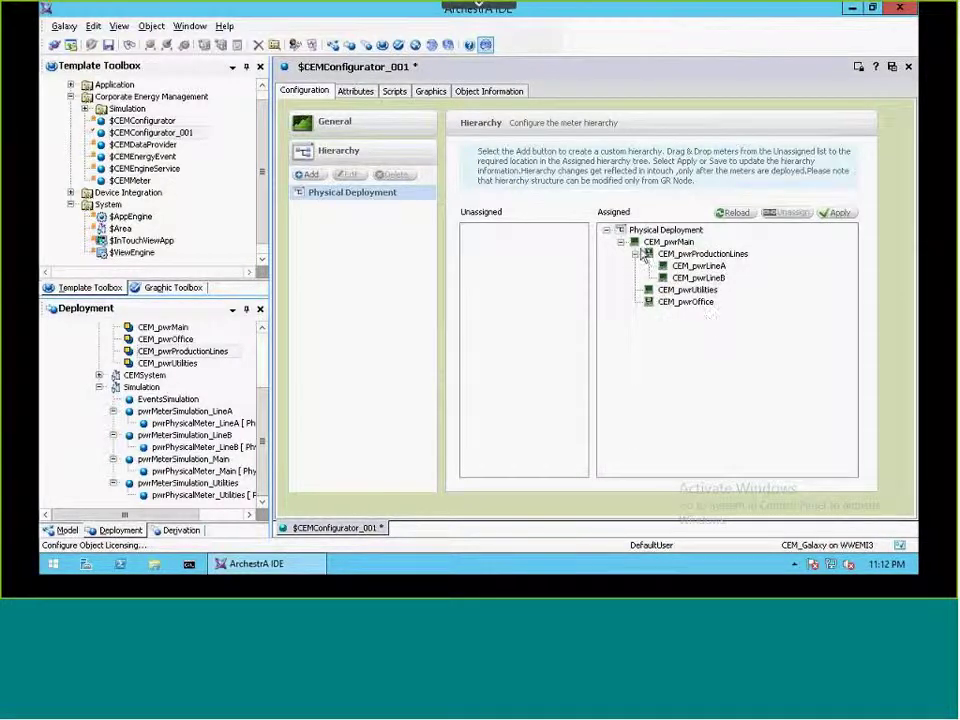
{"action": "left_click", "coordinate": [634, 254]}
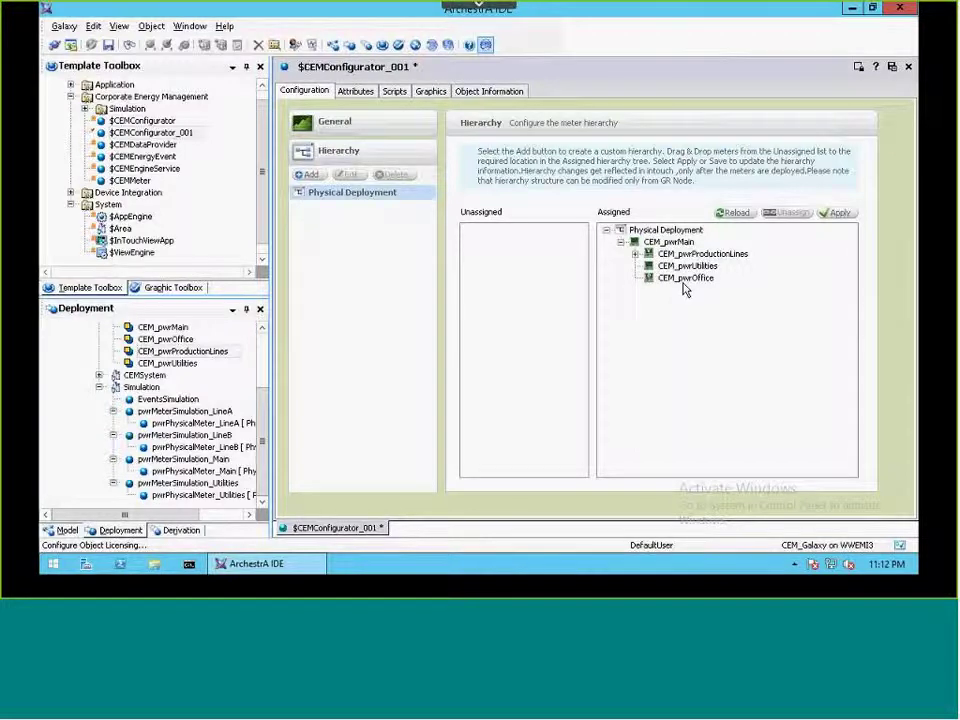
Apply the meter hierarchy, save $CEMConfigurator_001 and check it in without a comment.
{"action": "left_click", "coordinate": [840, 214]}
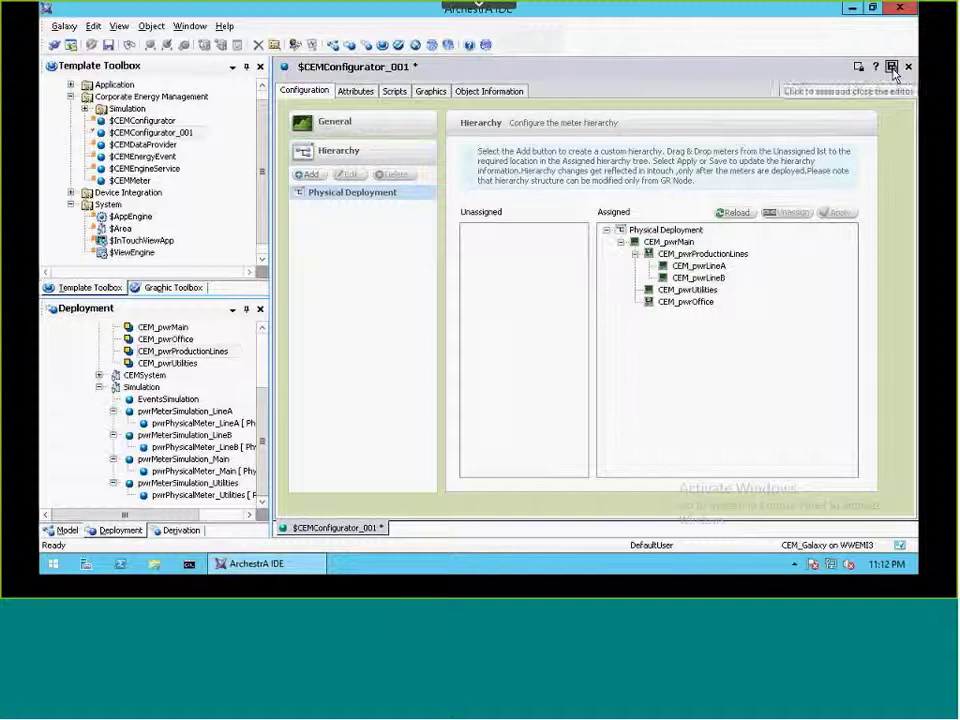
{"action": "left_click", "coordinate": [891, 67]}
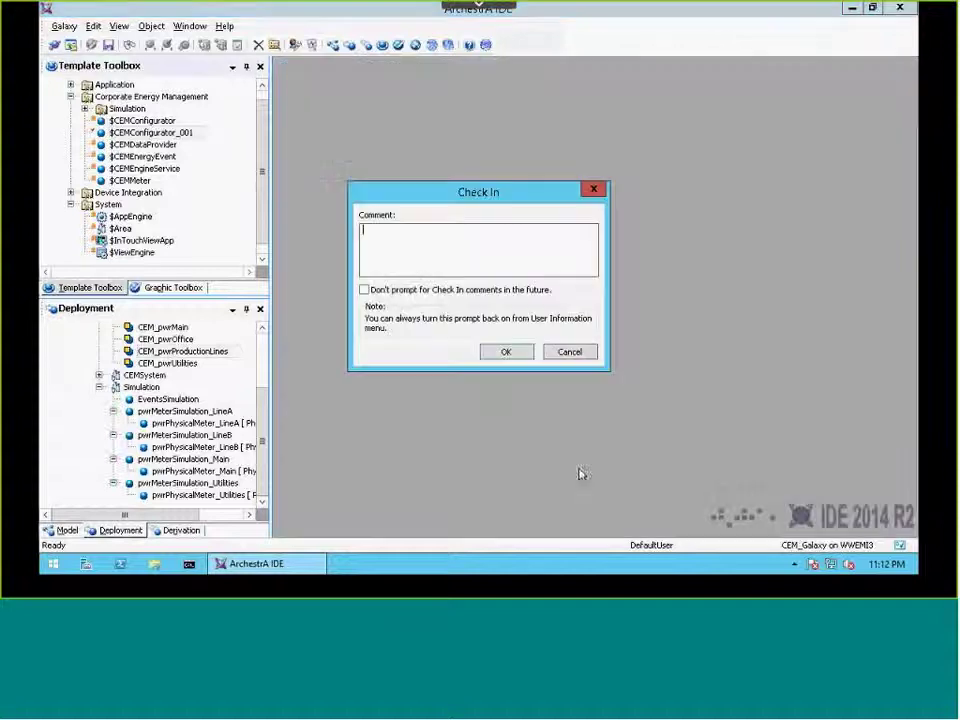
{"action": "left_click", "coordinate": [514, 356]}
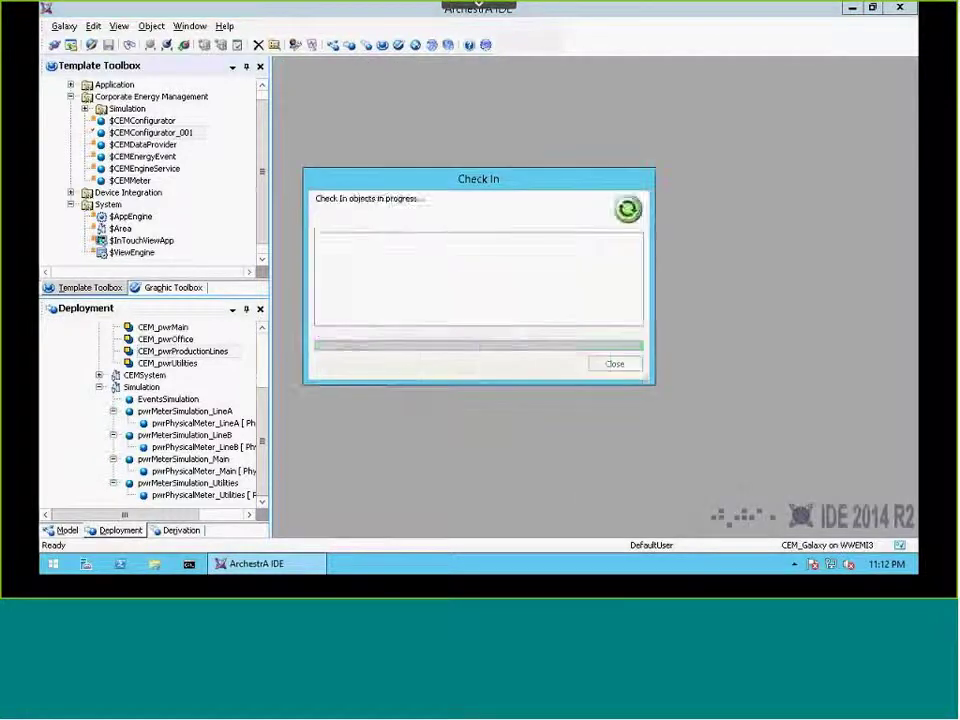
{"action": "left_click", "coordinate": [614, 363]}
{"action": "scroll", "coordinate": [262, 343], "scroll_direction": "up", "scroll_amount": 3}
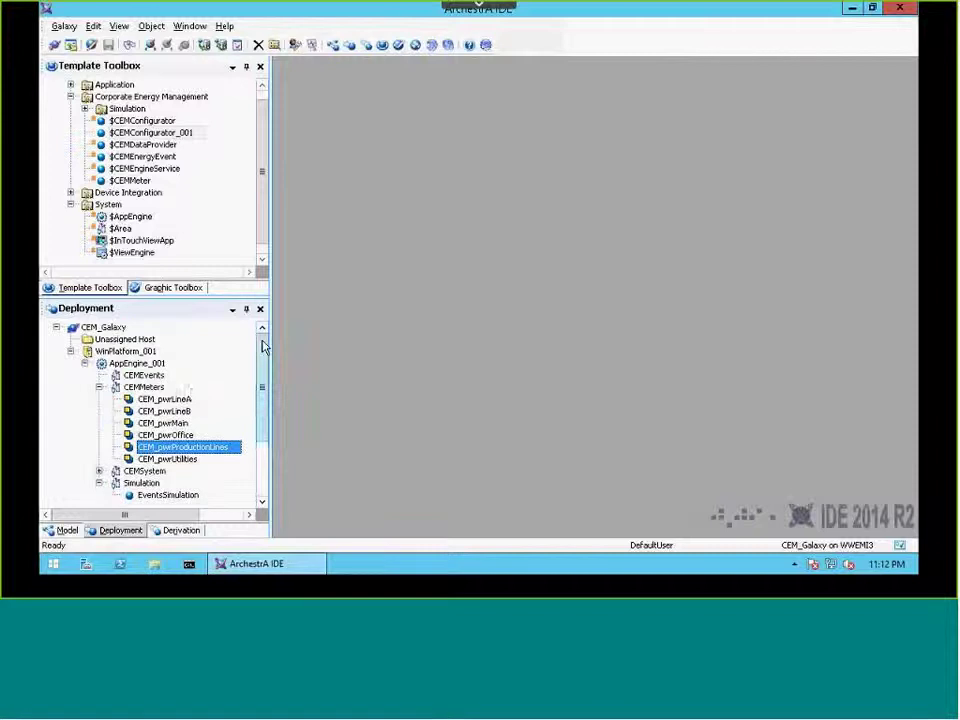